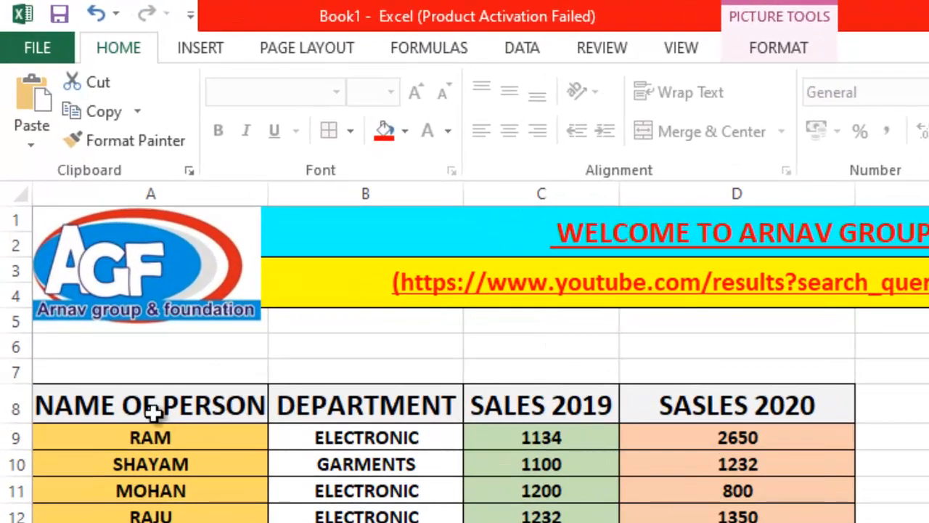
Create a PivotTable from the sales data in Sheet1!$A$8:$D$22 on a new worksheet
click(156, 440)
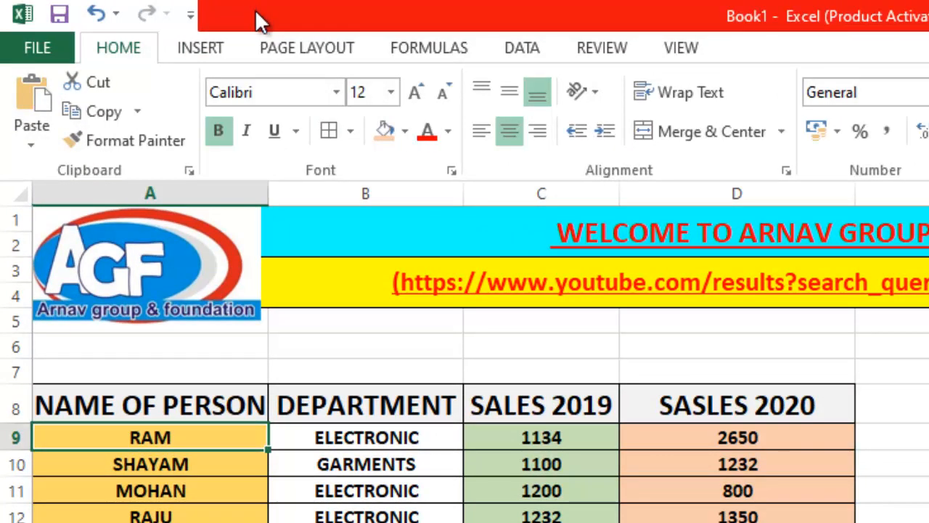
click(199, 52)
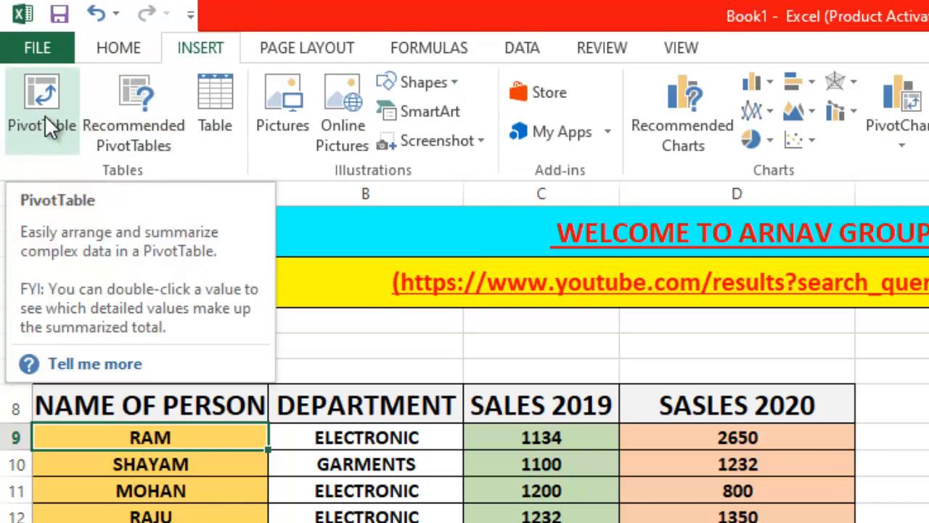
click(45, 118)
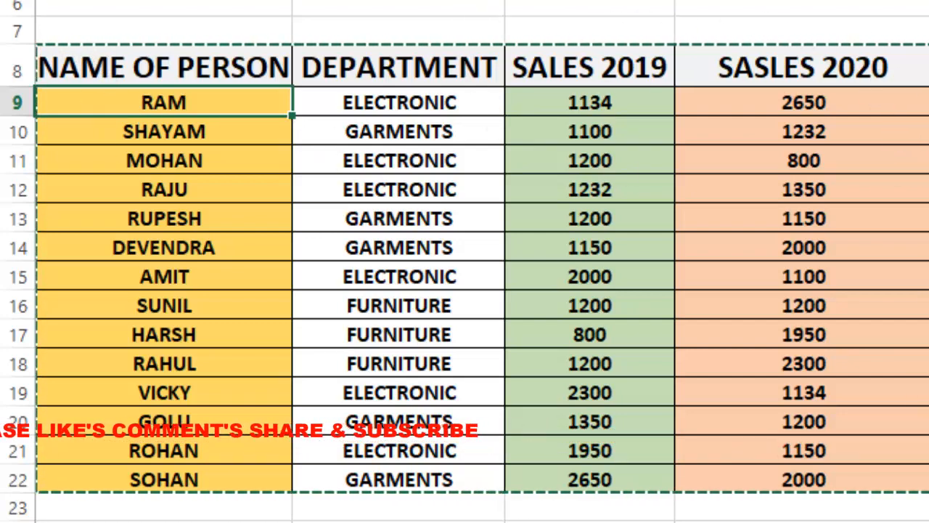
key(alt+n+v)
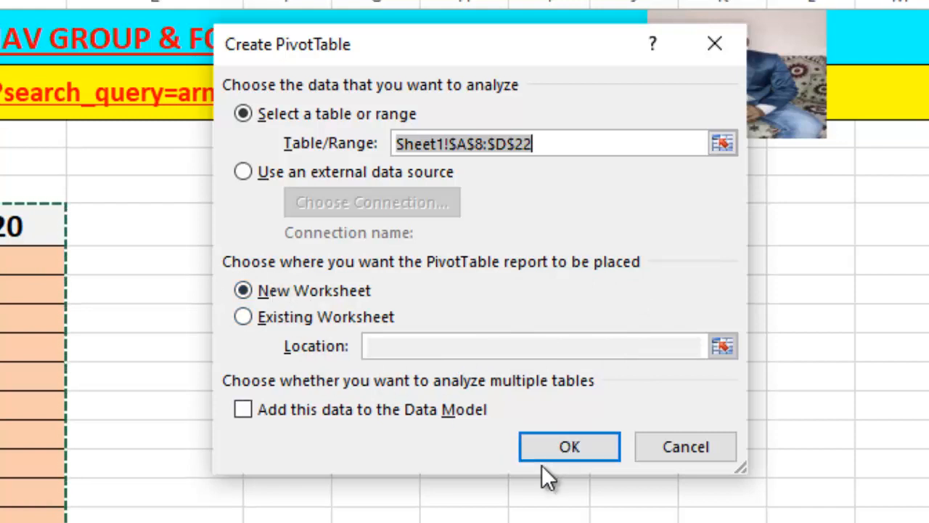
click(554, 451)
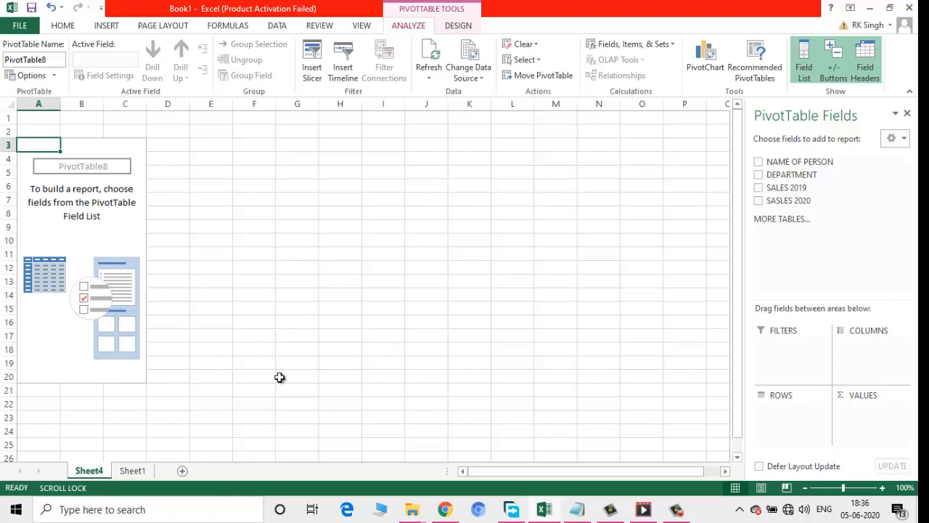
Review the source data on Sheet1, then make DEPARTMENT the only field in the pivot table report
click(132, 470)
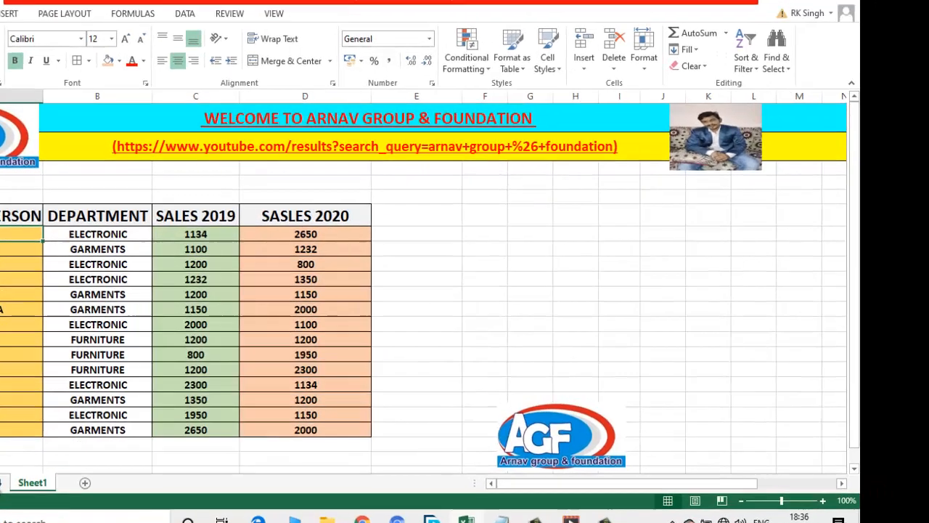
click(92, 472)
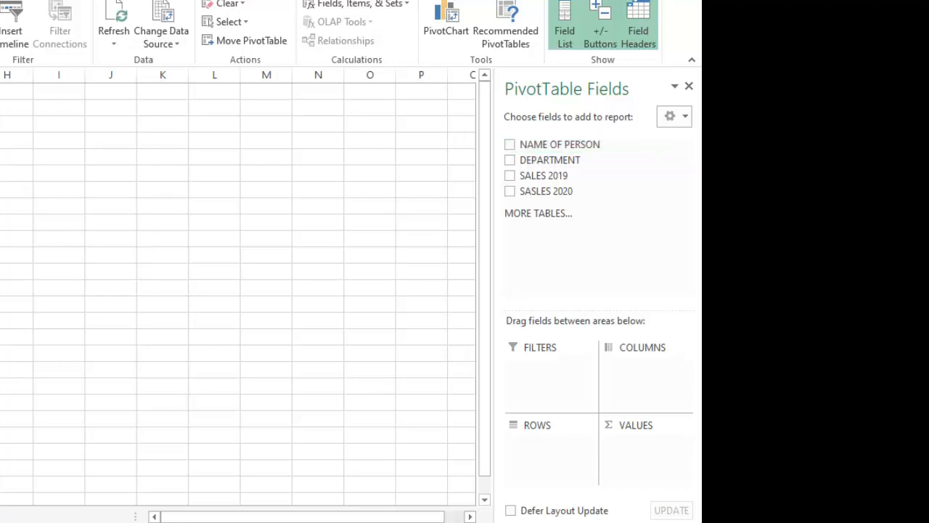
click(510, 145)
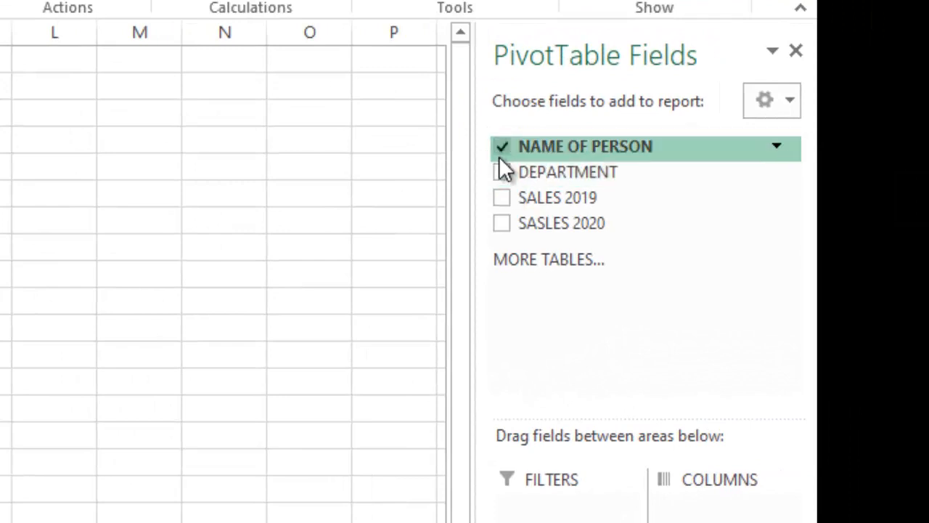
click(501, 149)
click(501, 175)
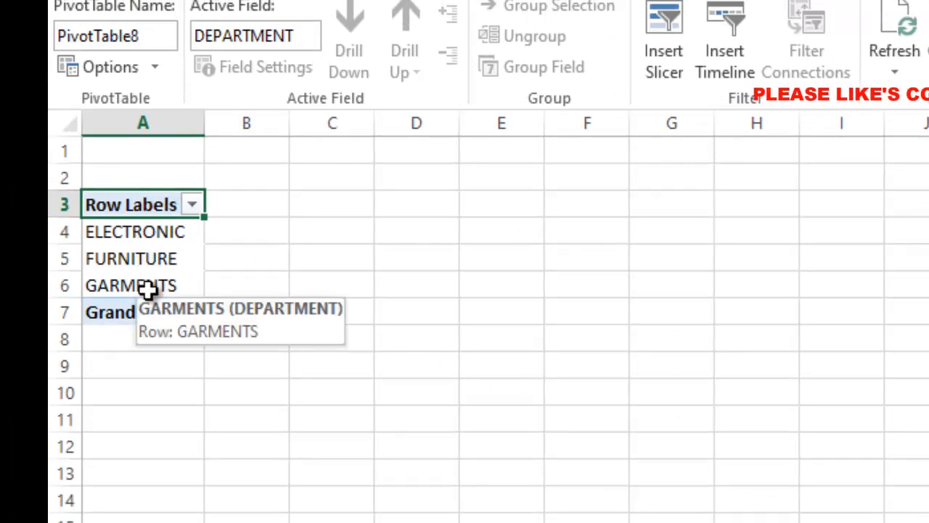
Compare the DEPARTMENT entries in the Sheet1 source table with the department summary in the pivot table
key(ctrl+Page_Down)
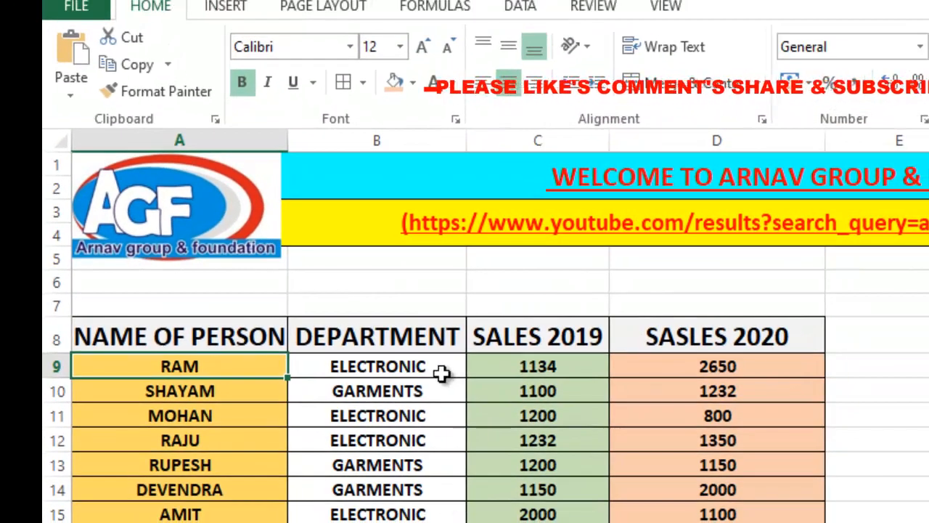
click(389, 366)
click(392, 388)
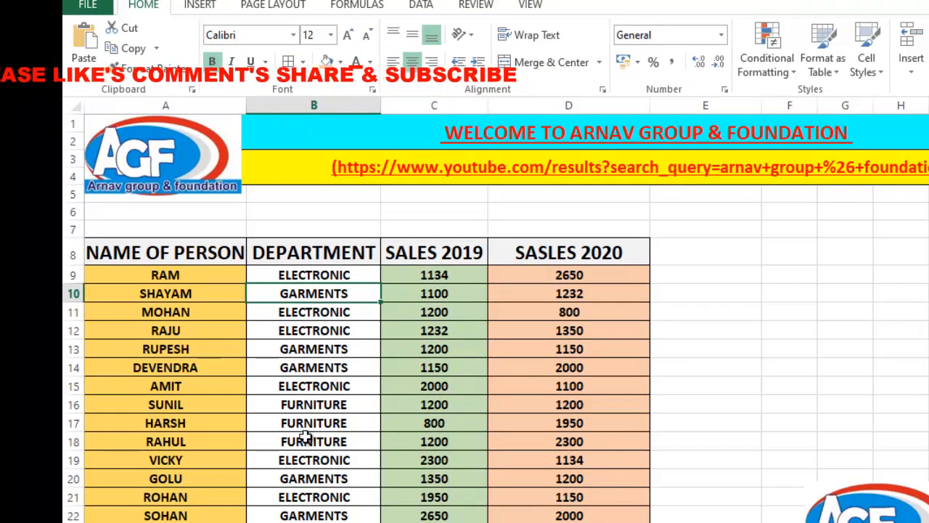
click(330, 465)
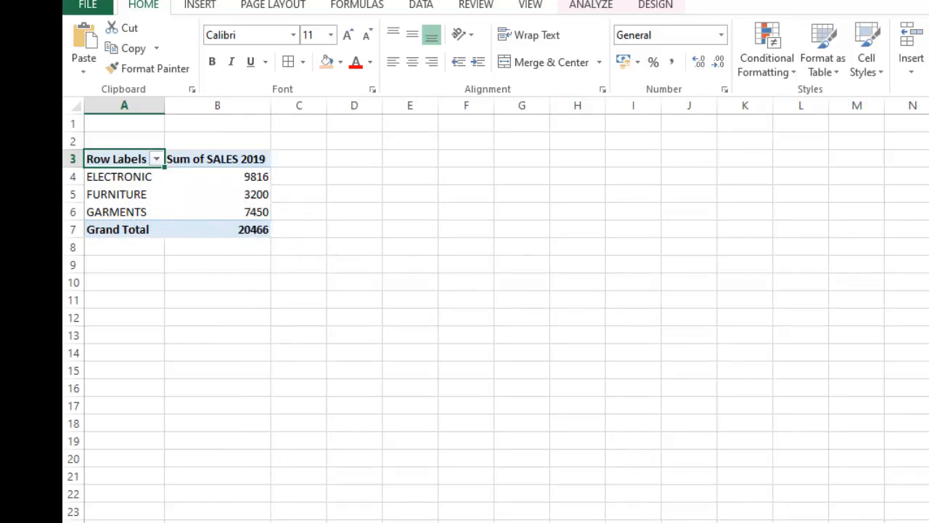
key(ctrl+Page_Down)
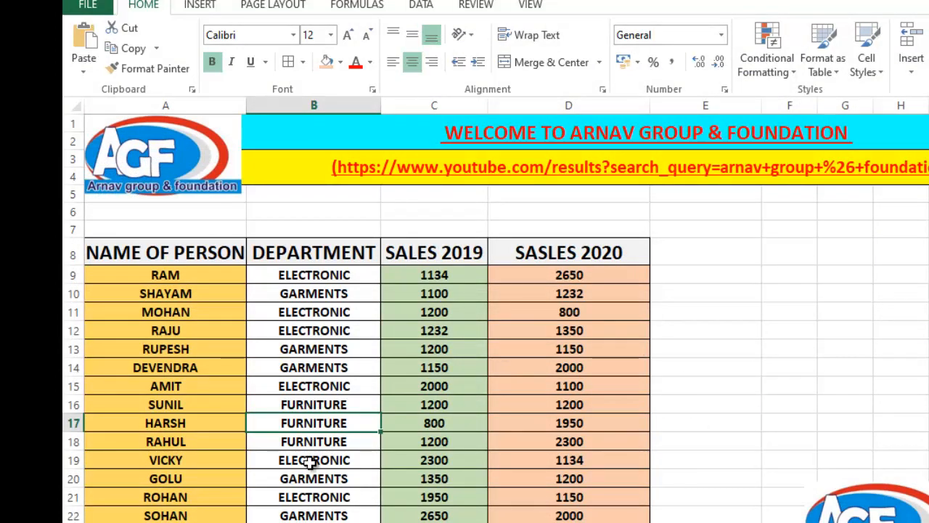
key(ctrl+Page_Up)
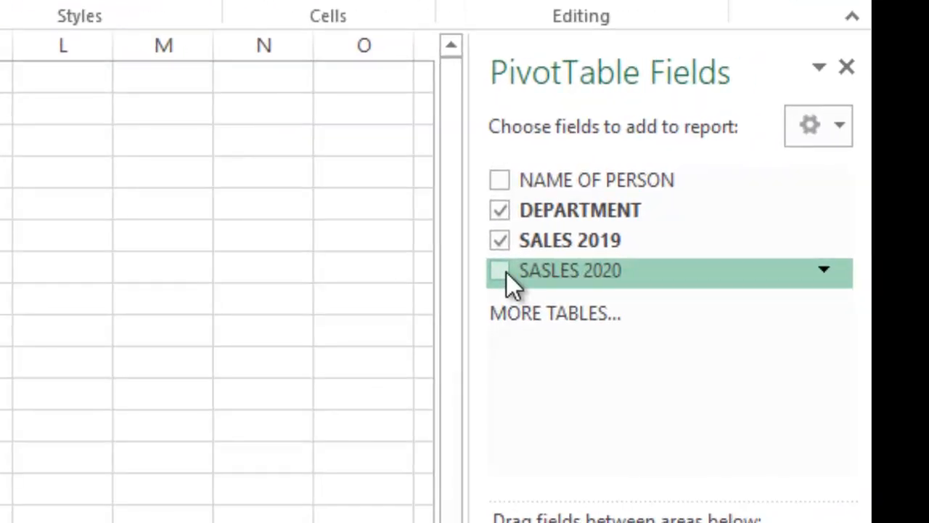
Add SASLES 2020 to the department pivot table and highlight each of the two yearly sales columns for comparison
click(506, 271)
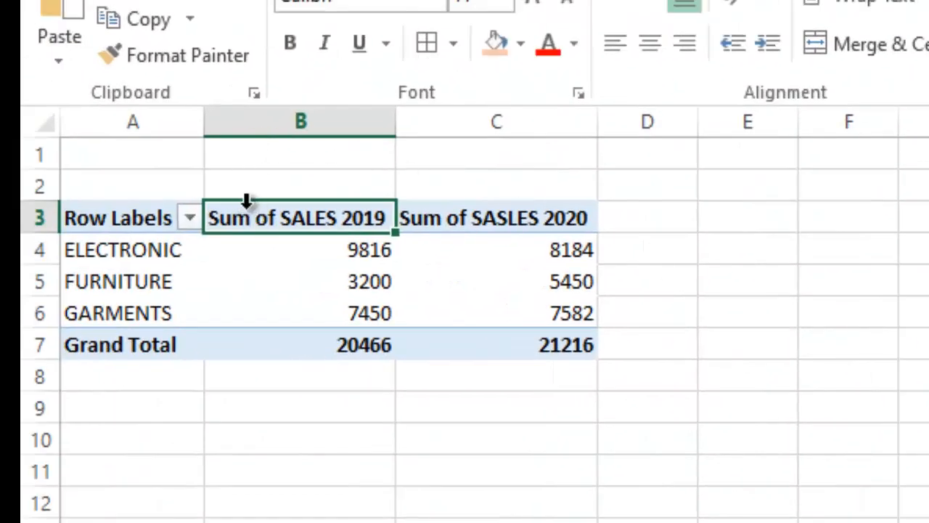
drag(120, 195, 137, 348)
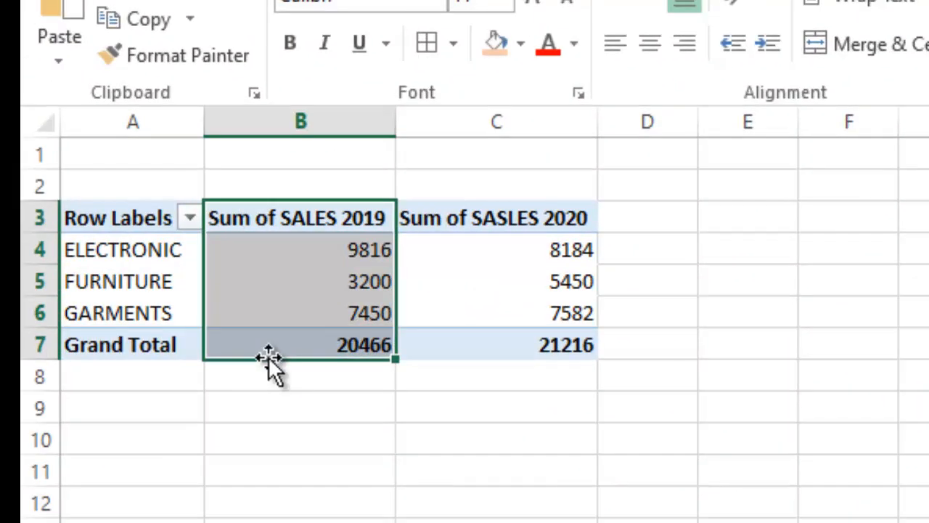
click(482, 217)
drag(512, 216, 515, 353)
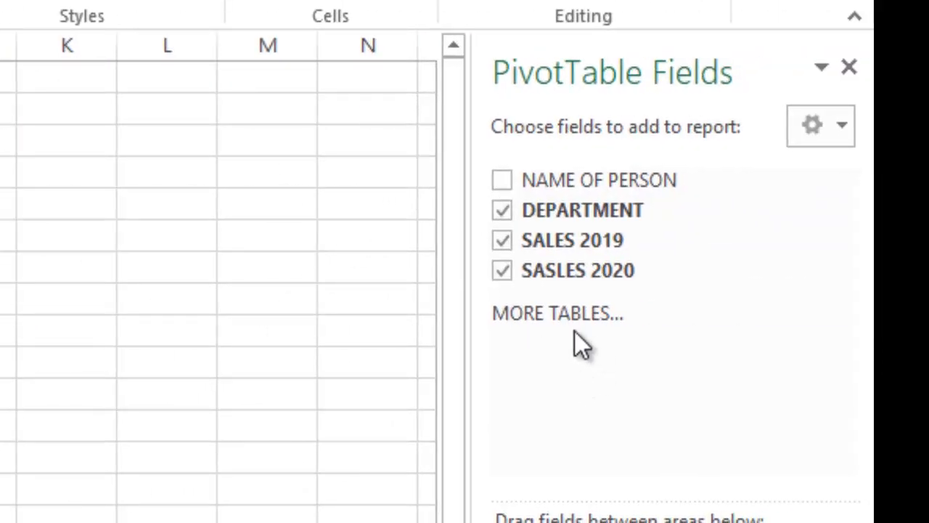
Remove both sales fields from the pivot table and set its rows to NAME OF PERSON with DEPARTMENT nested beneath
click(500, 271)
click(506, 241)
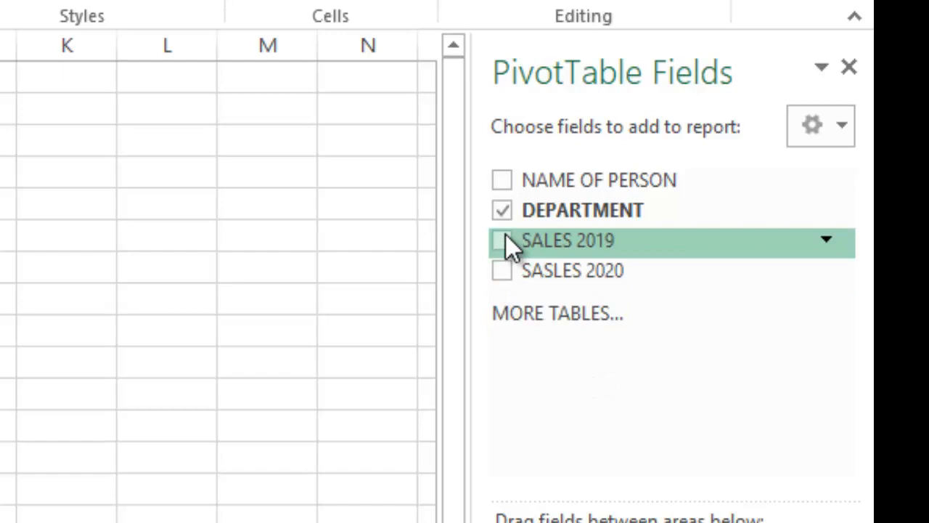
click(500, 182)
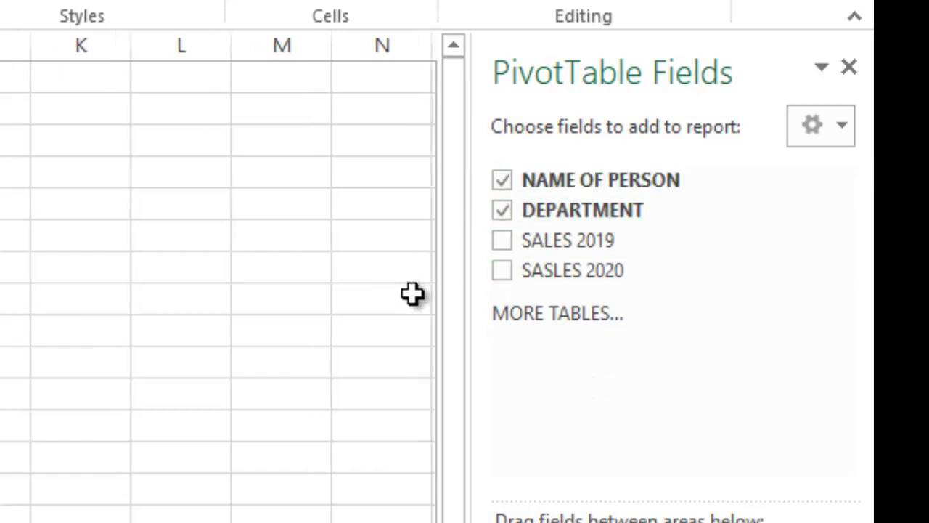
click(503, 209)
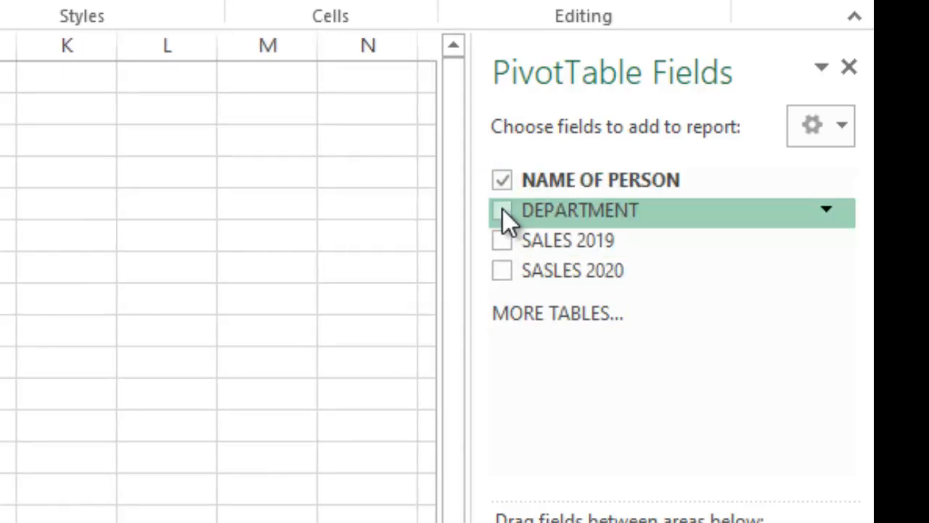
click(502, 209)
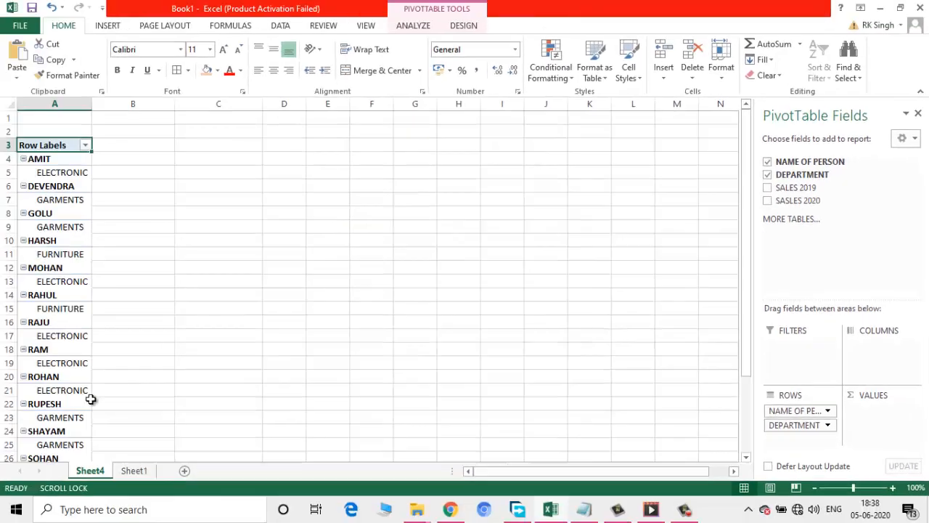
Add the sums of SALES 2019 and SASLES 2020 as values beside the person and department rows
drag(746, 210, 734, 229)
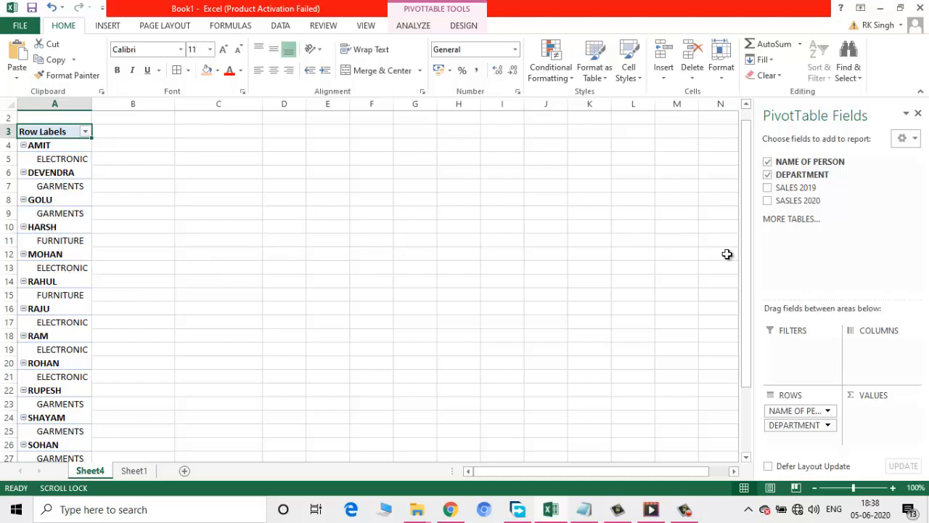
drag(747, 201, 739, 163)
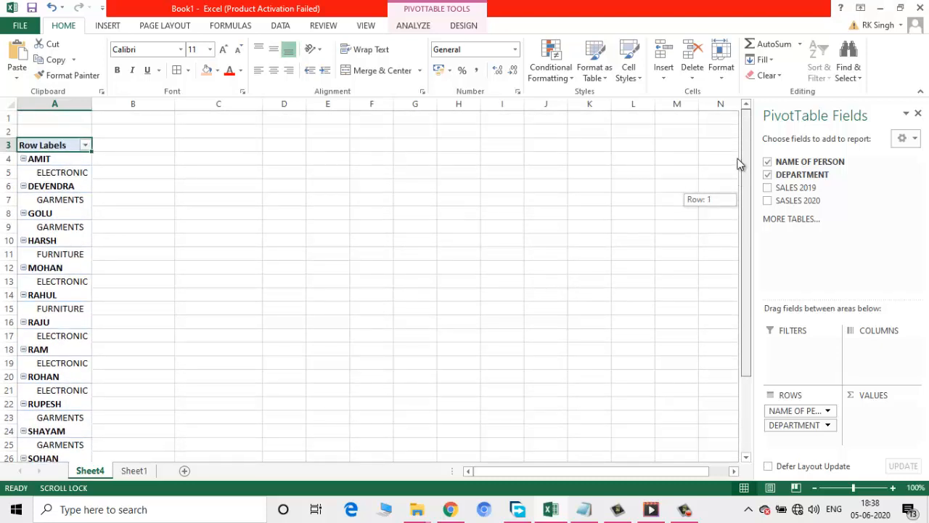
drag(739, 164, 736, 155)
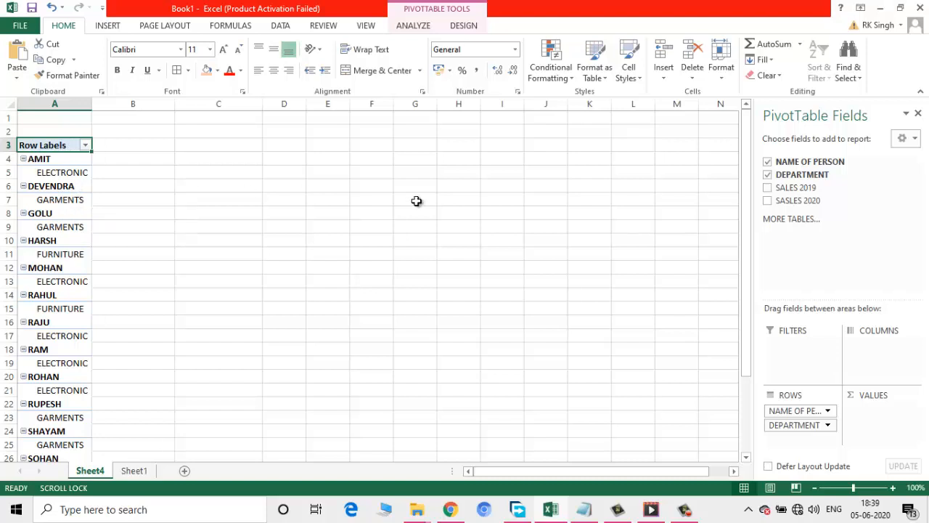
click(770, 189)
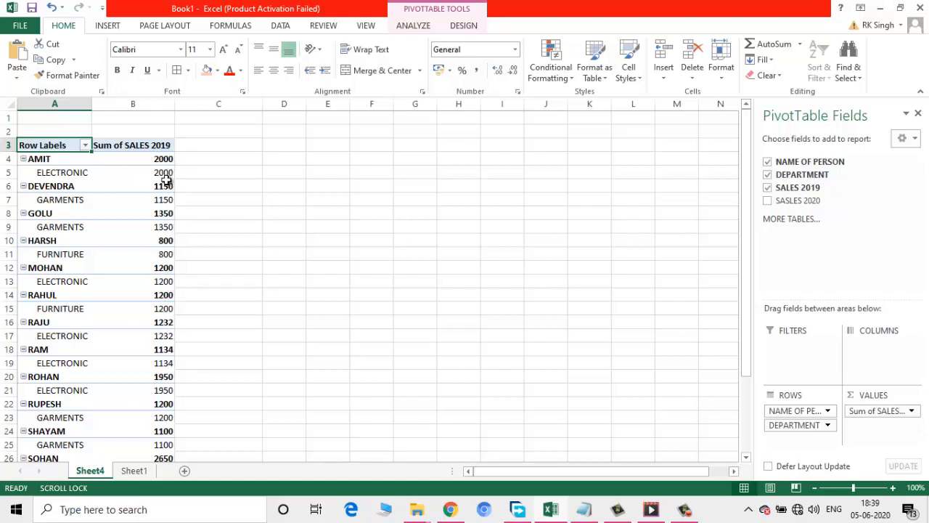
drag(749, 197, 736, 384)
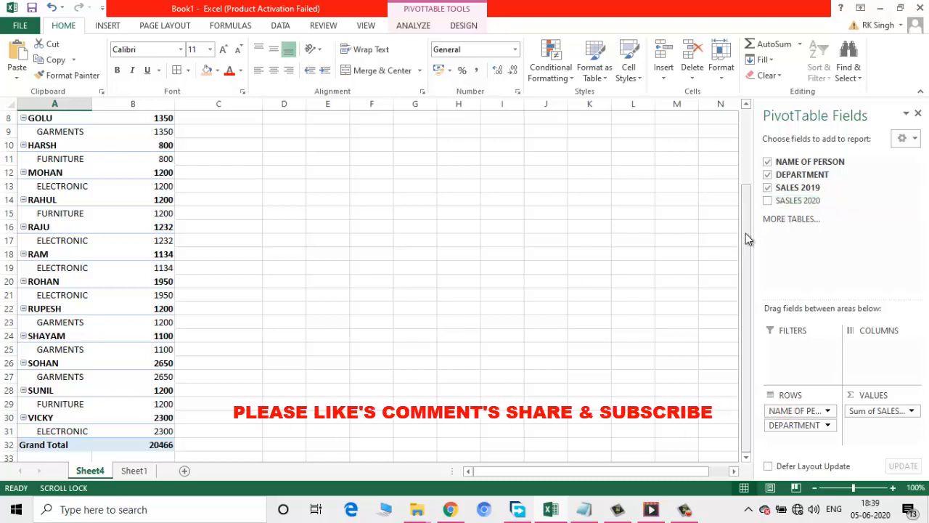
drag(745, 233, 748, 155)
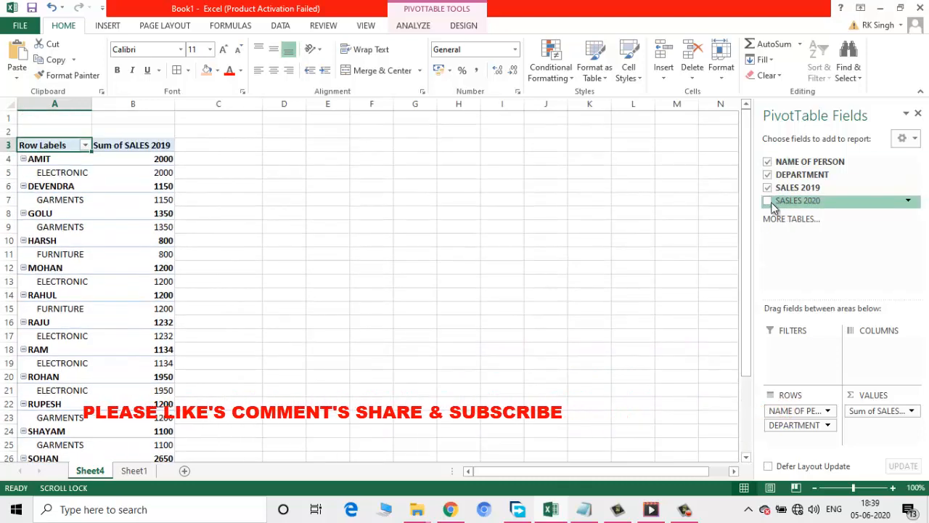
click(772, 201)
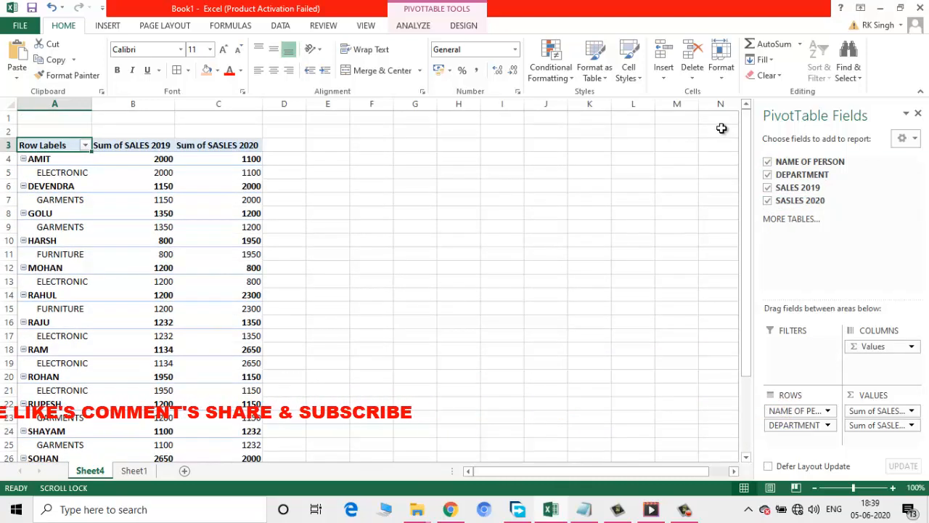
Examine the SALES 2019 and SASLES 2020 sum columns through their grand totals and compare them with the Sheet1 source table
drag(747, 120, 746, 115)
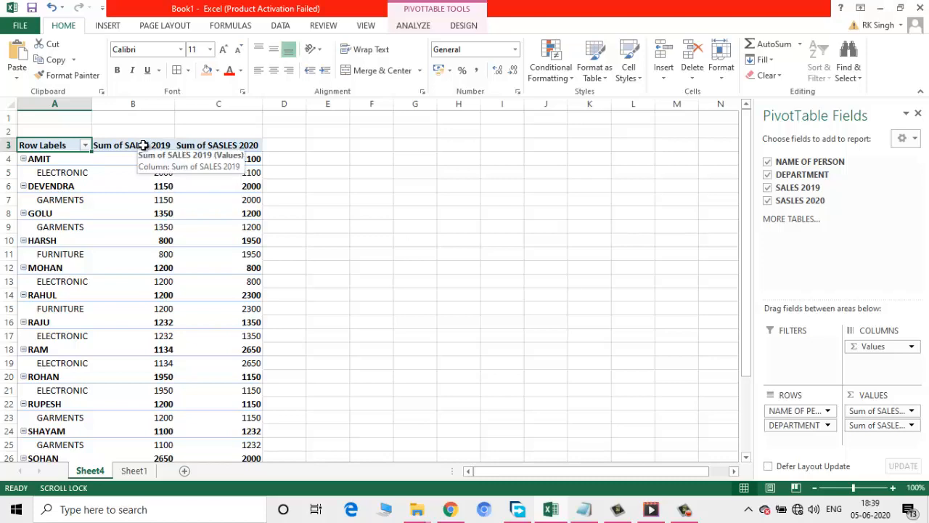
drag(143, 145, 133, 429)
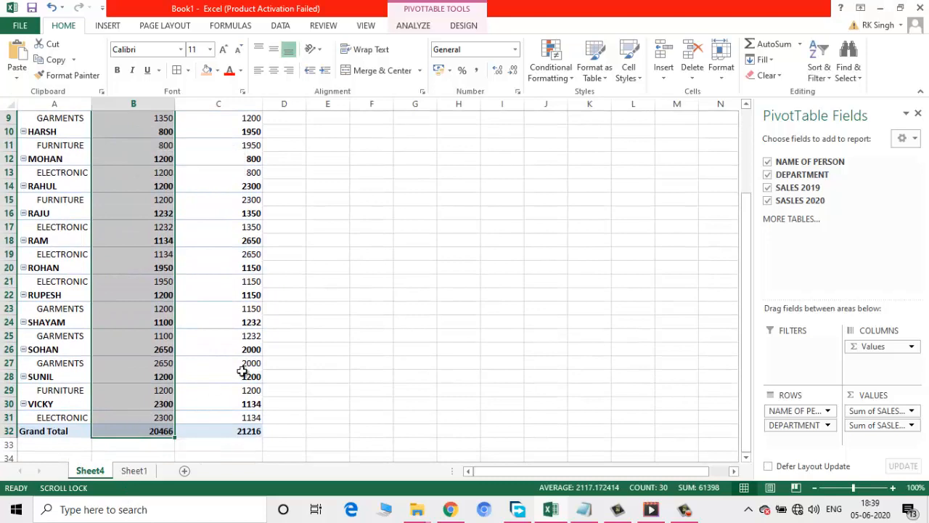
click(746, 105)
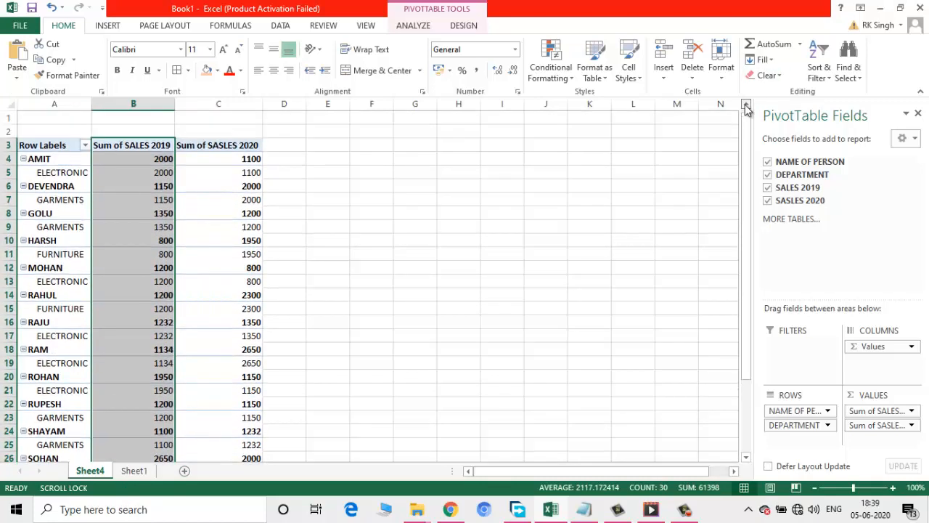
drag(199, 147, 251, 377)
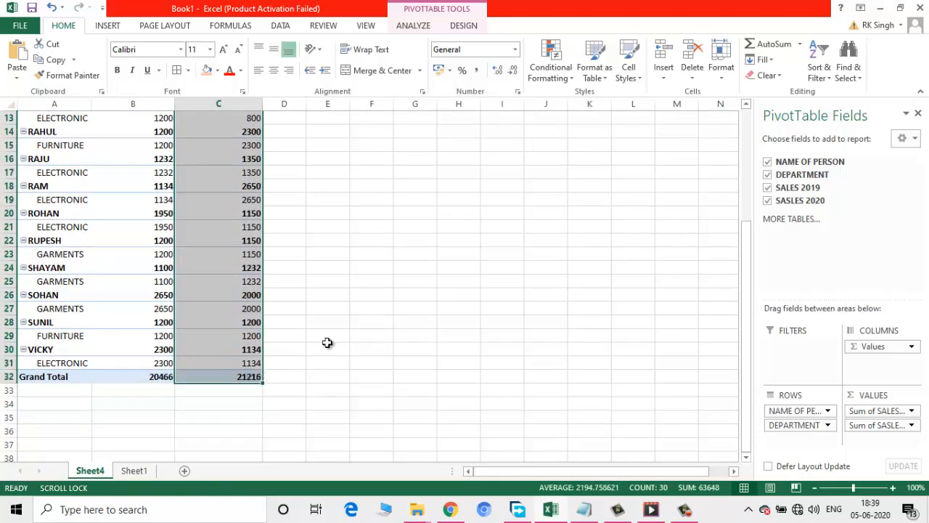
click(748, 125)
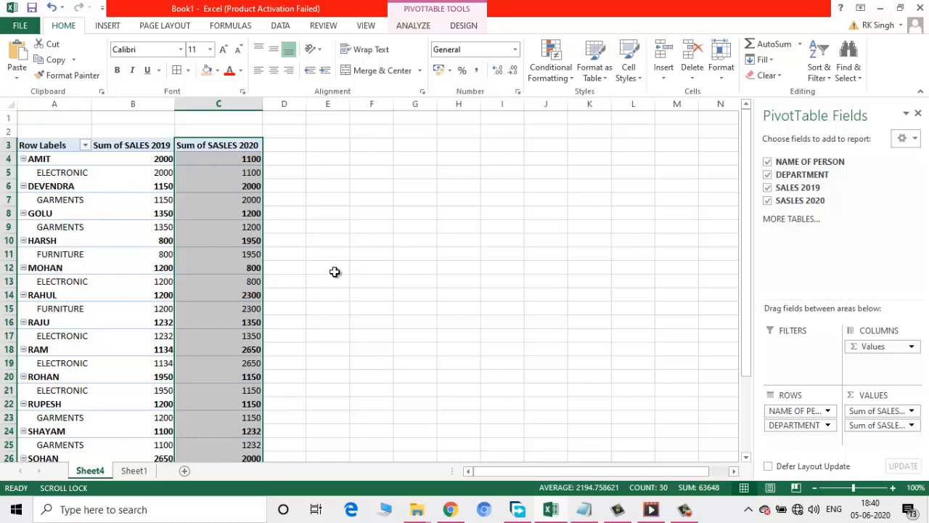
click(136, 471)
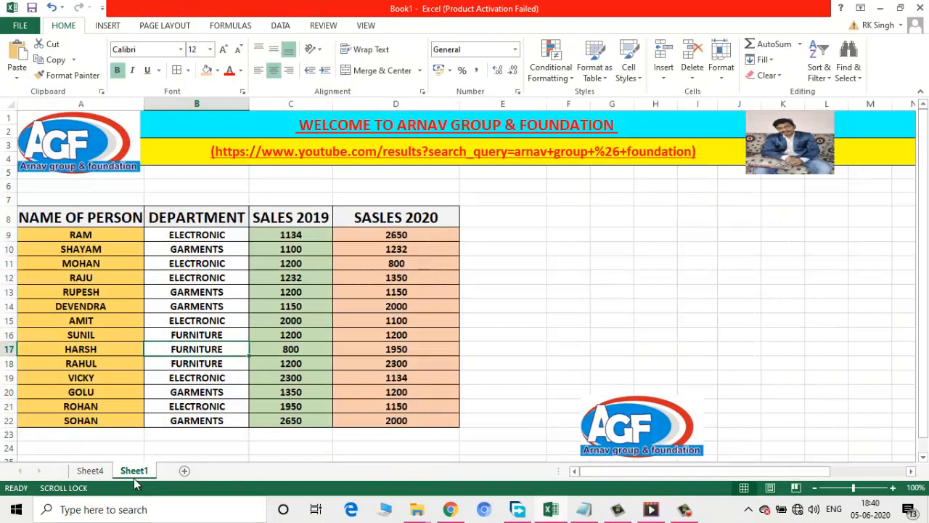
click(91, 471)
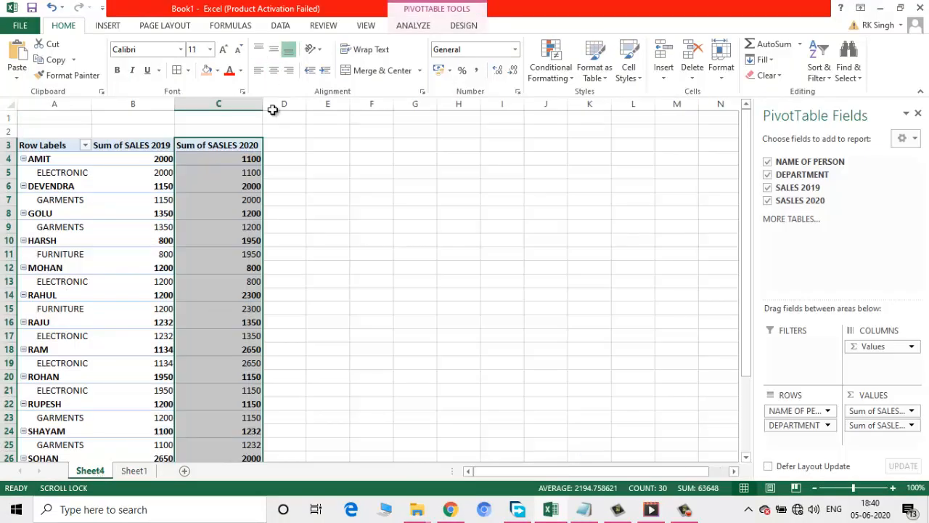
Add the header TOTAL 2019+2020 in cell E8 of Sheet1, beside SASLES 2020, and fit column E to its width
click(281, 146)
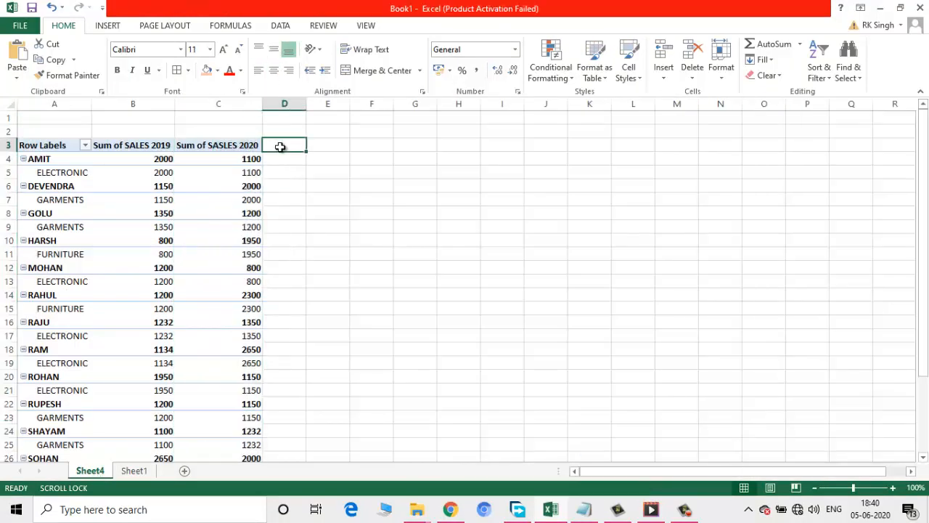
click(135, 473)
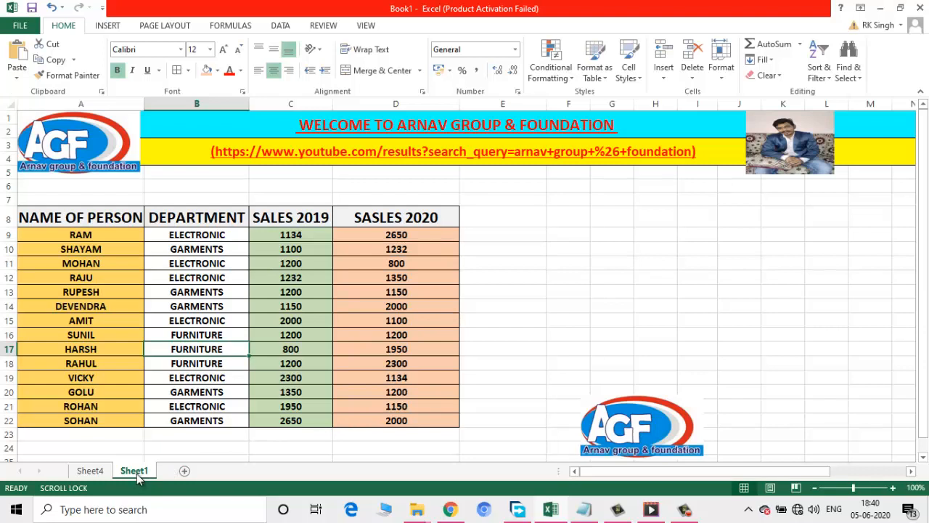
click(526, 220)
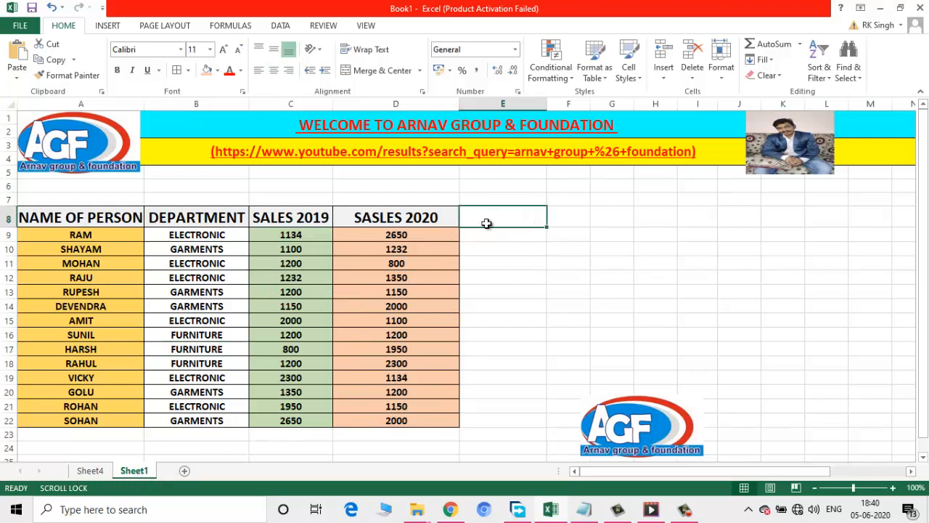
text(T)
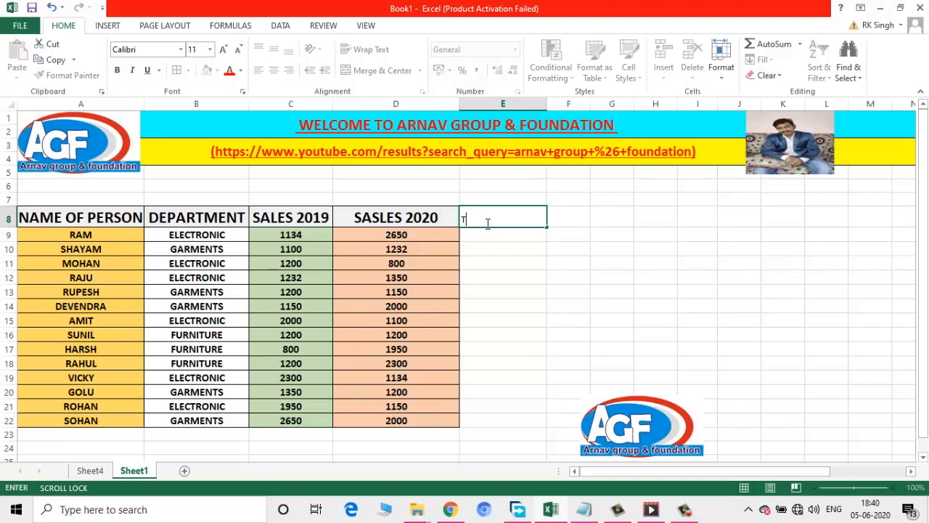
text(OTAL)
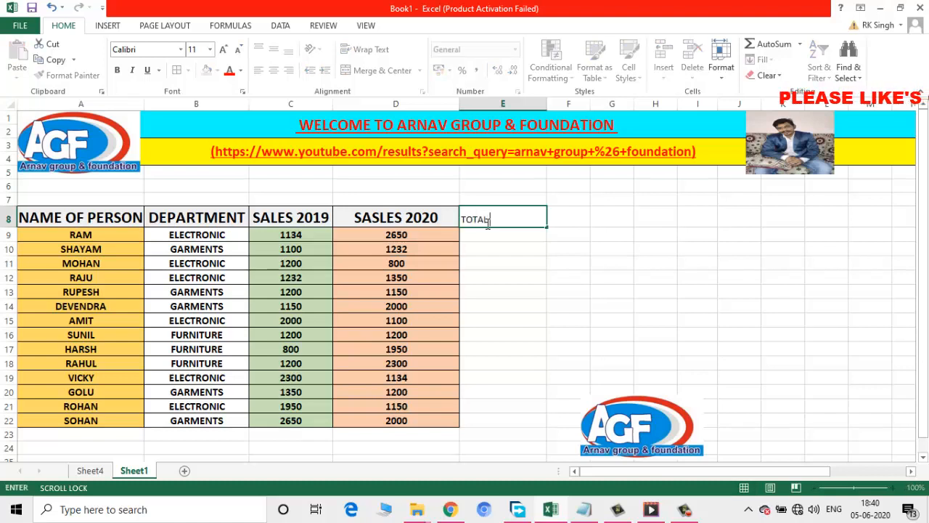
text( 20)
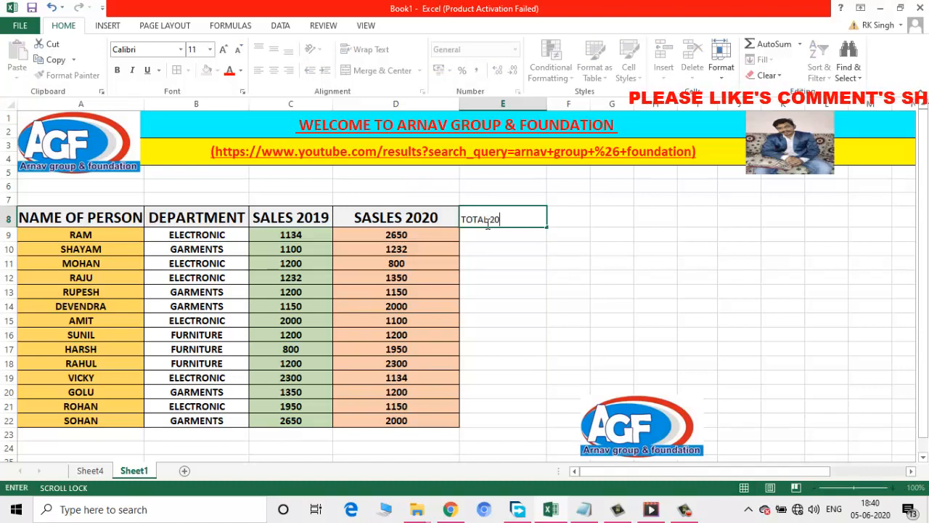
text(19)
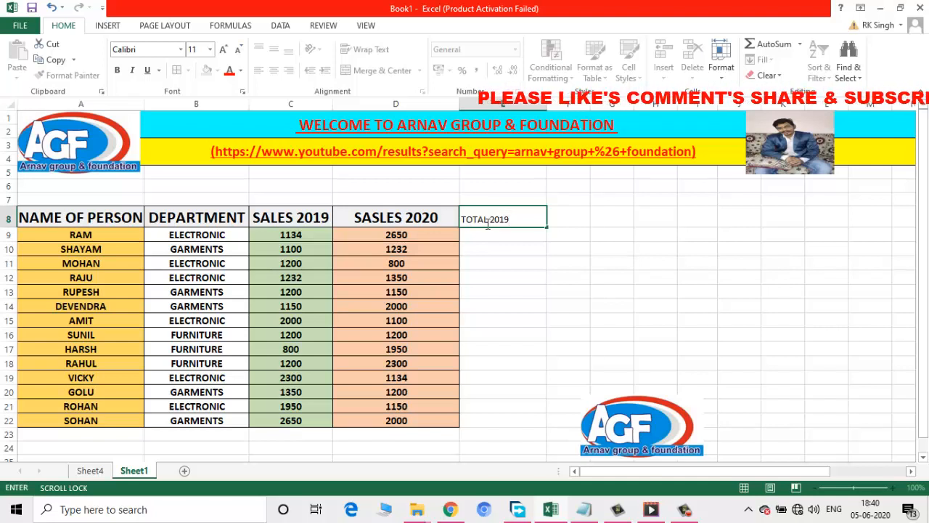
text(+)
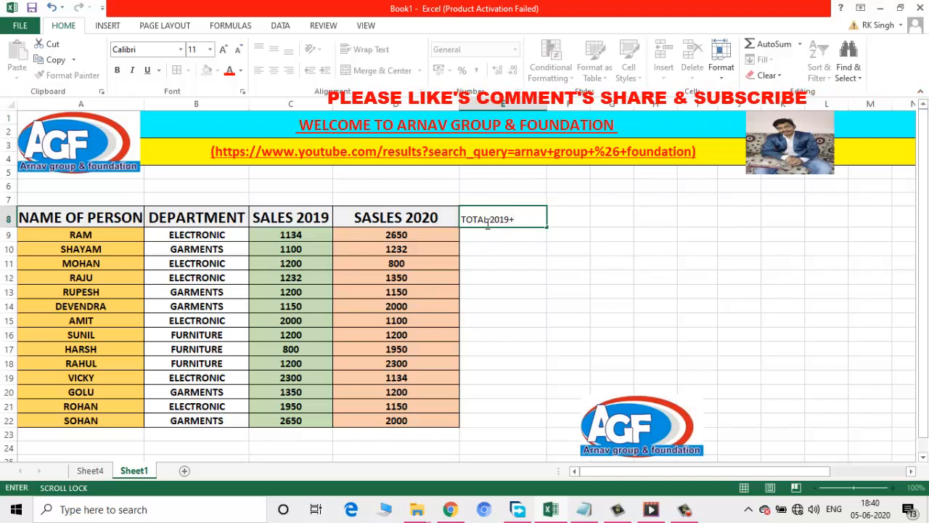
text(20)
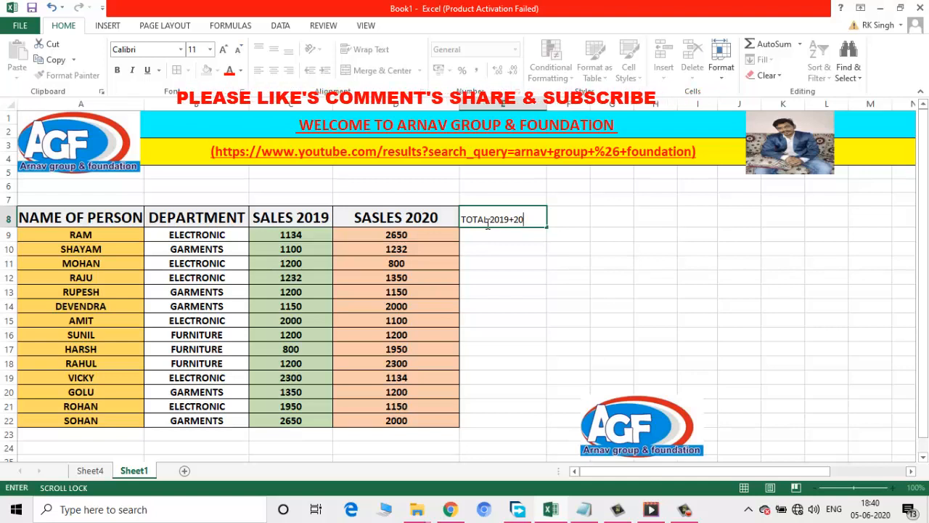
text(20)
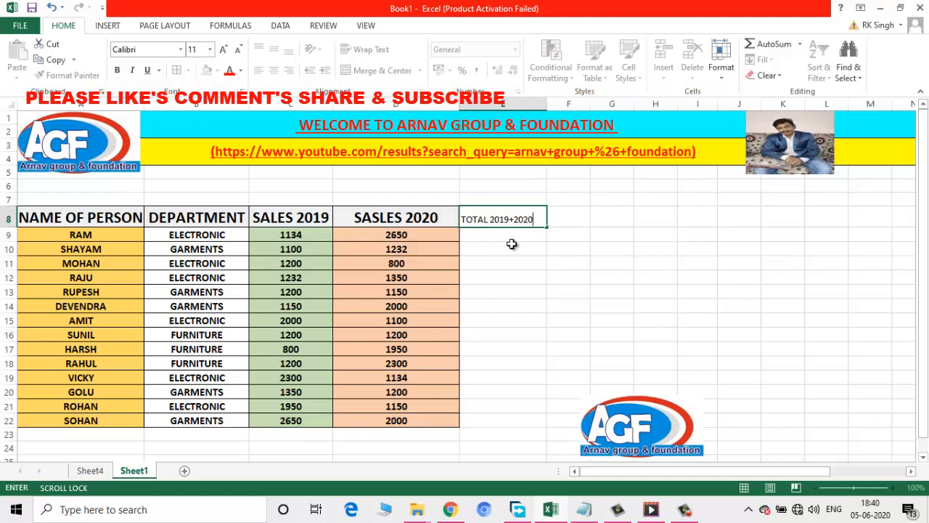
key(Return)
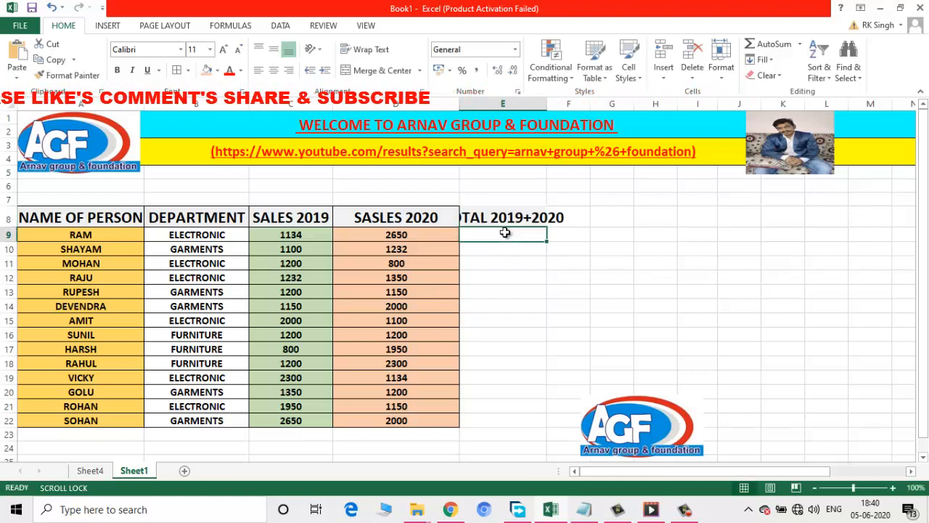
double_click(547, 104)
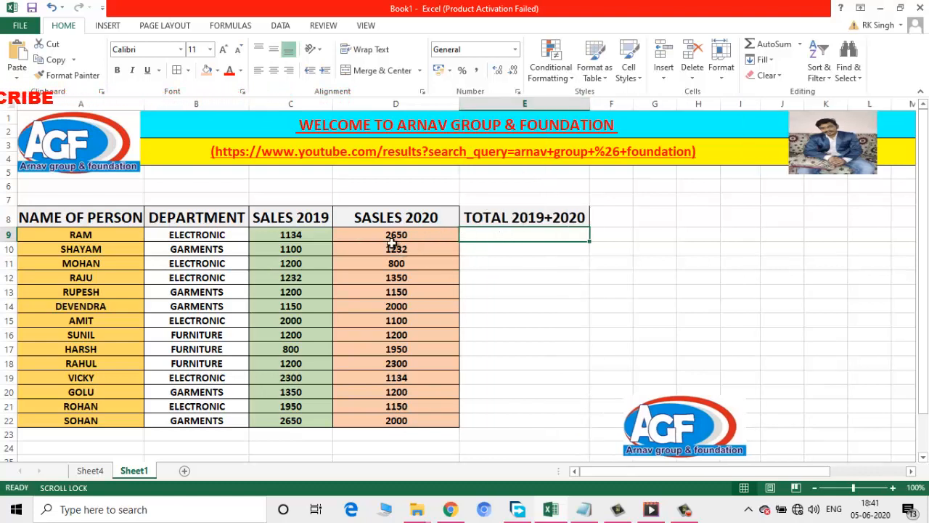
Sum the first person's SALES 2019 and SASLES 2020 values in cell E9 with AutoSum
click(281, 233)
drag(281, 232, 394, 234)
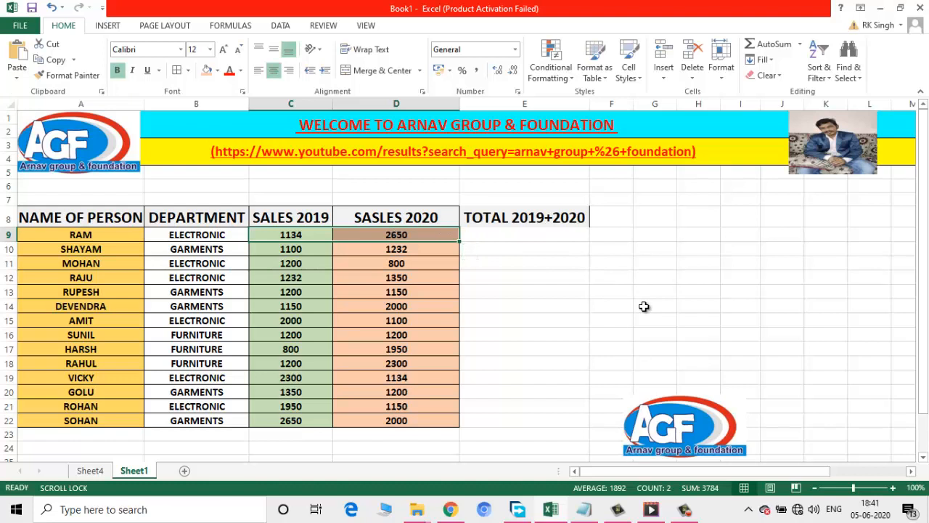
key(alt+=)
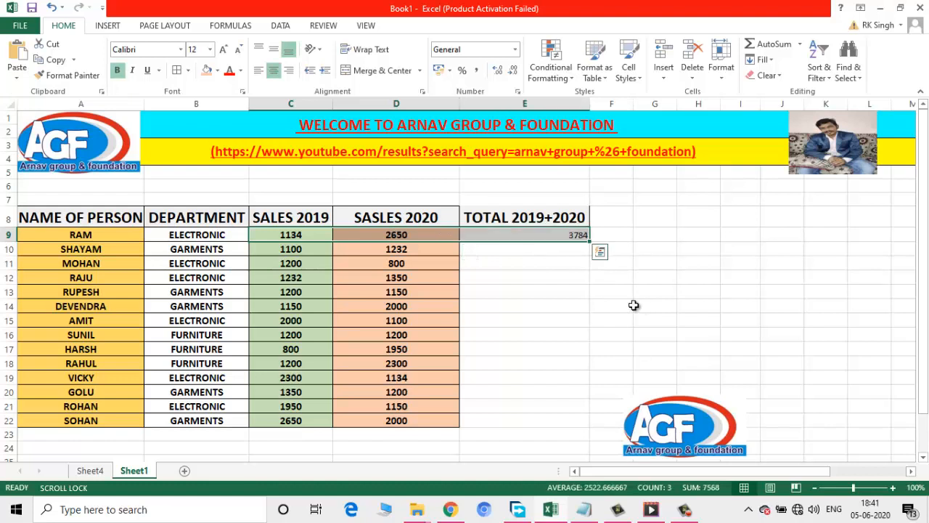
click(578, 250)
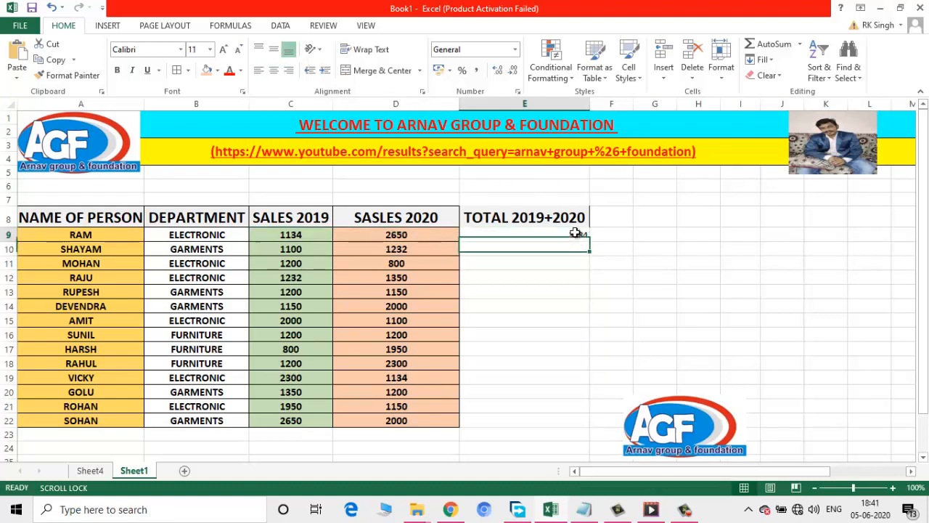
Fill the E9 total formula down through row 22 and center the totals in the column
click(585, 238)
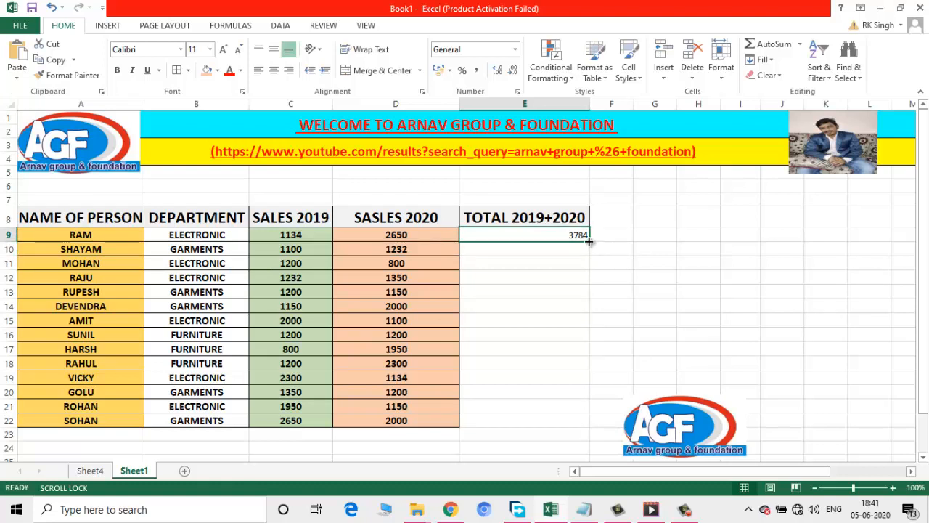
drag(589, 241, 588, 241)
drag(561, 375, 566, 434)
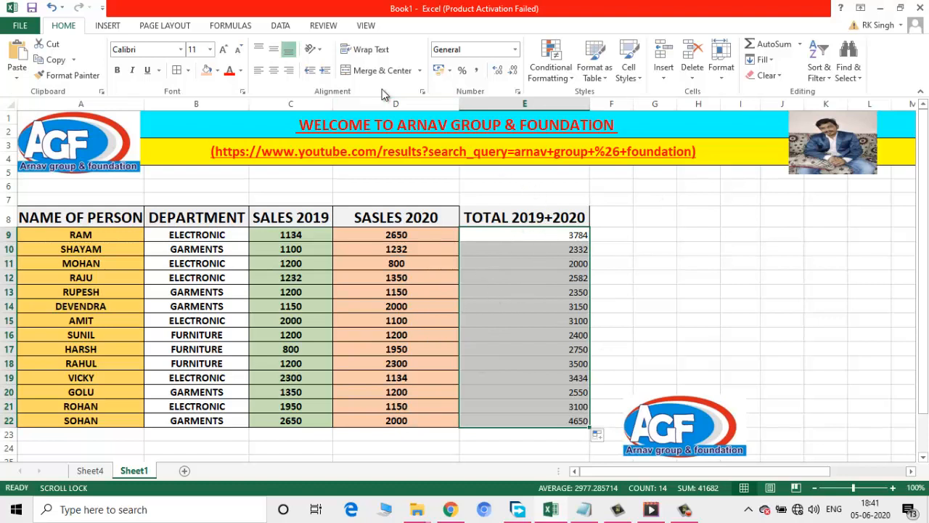
click(274, 70)
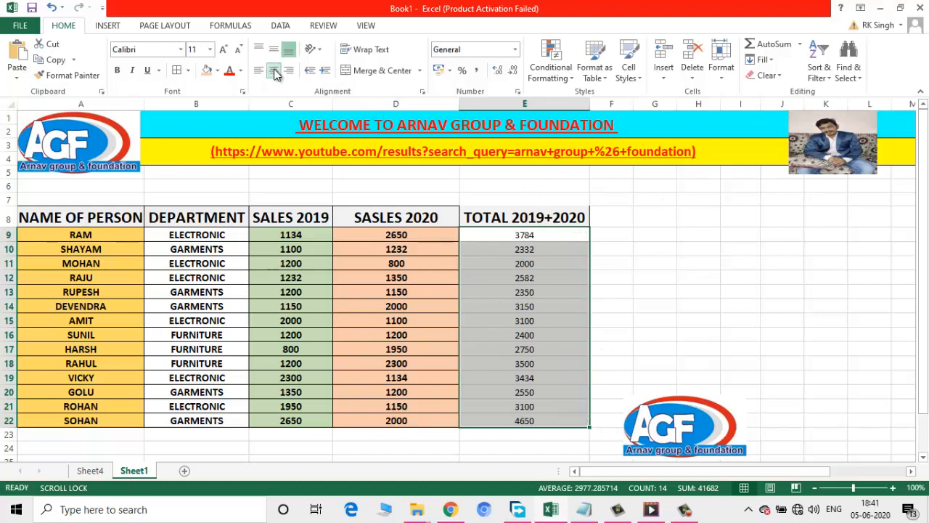
click(702, 267)
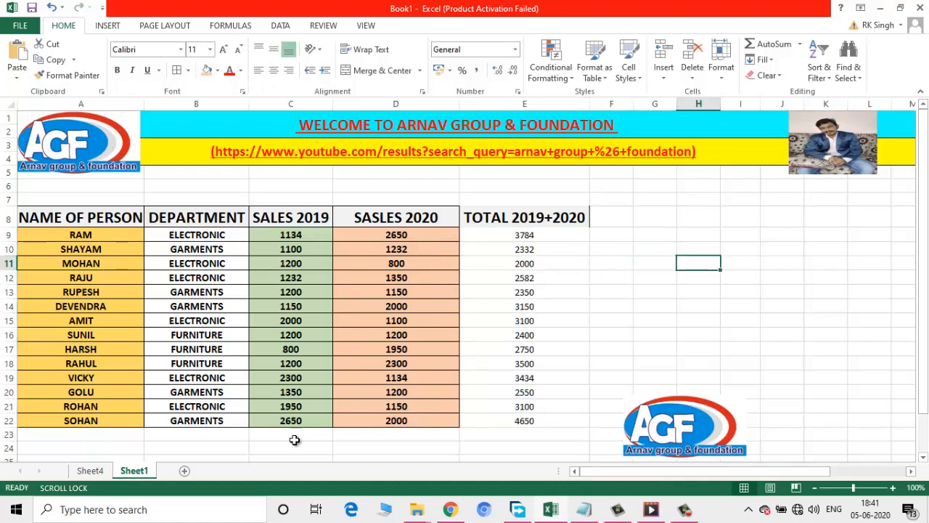
Compare the Sheet4 pivot table and its field list with the Sheet1 source table for the added TOTAL 2019+2020 column
click(91, 471)
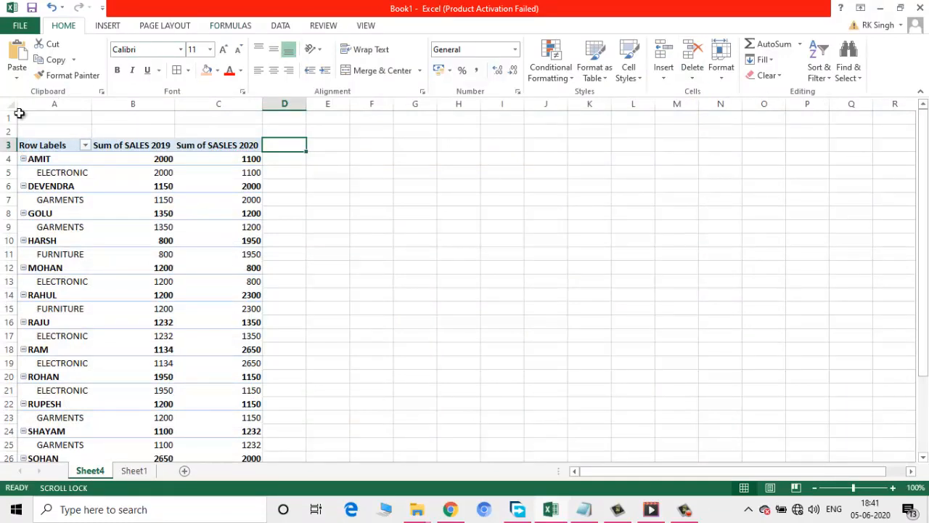
drag(925, 217, 927, 430)
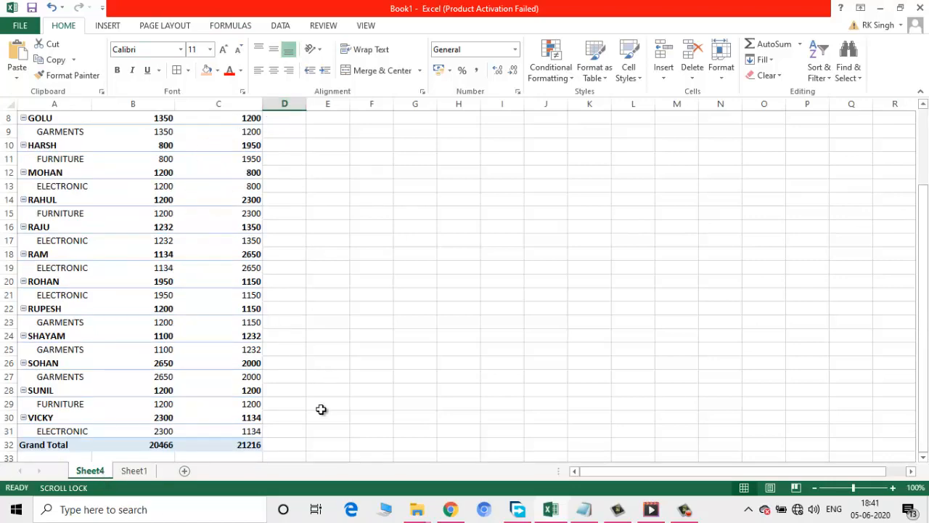
click(133, 470)
click(90, 471)
click(233, 158)
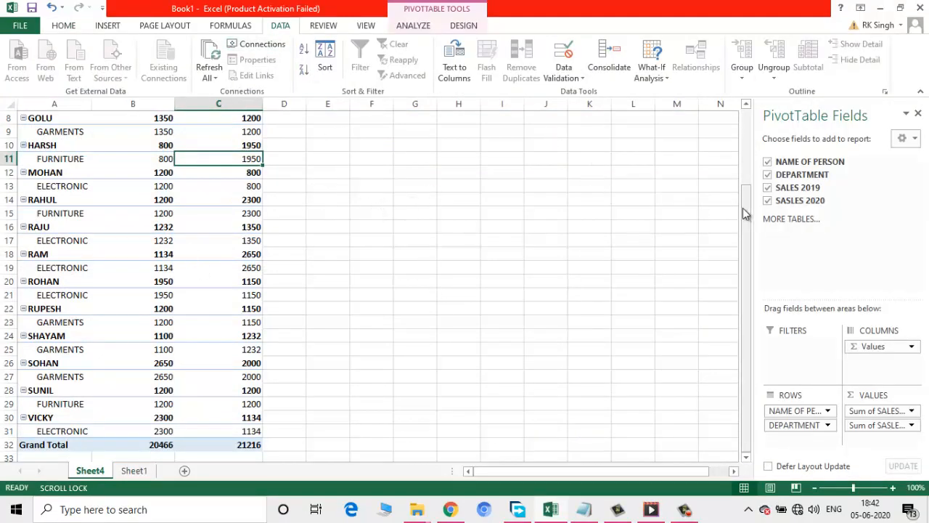
drag(745, 213, 748, 132)
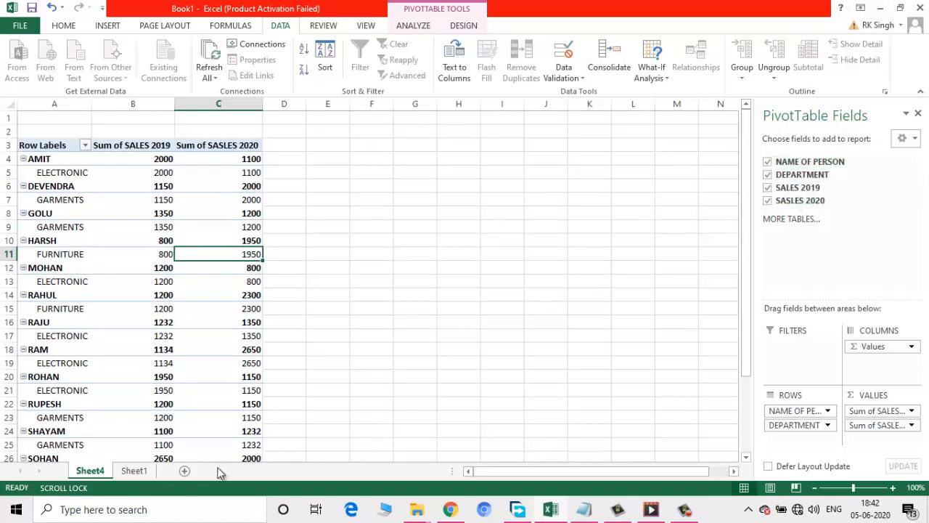
click(135, 470)
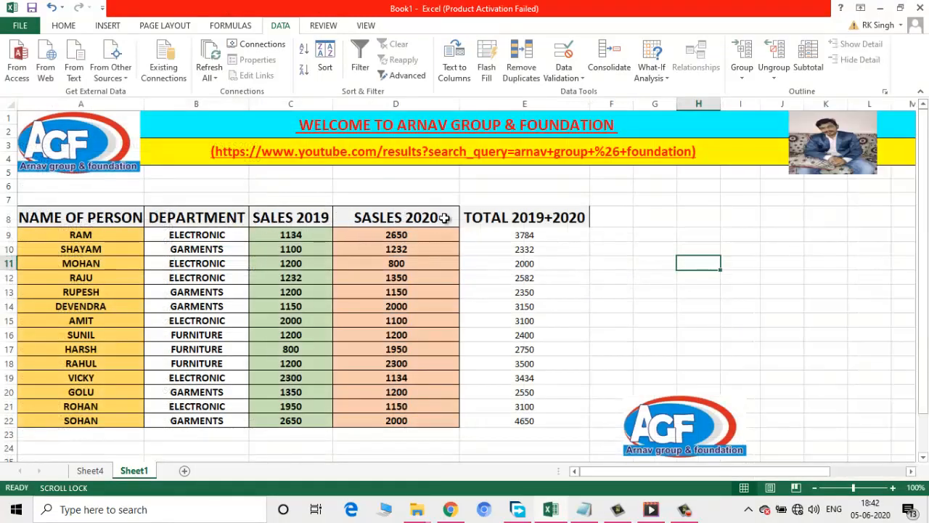
click(94, 473)
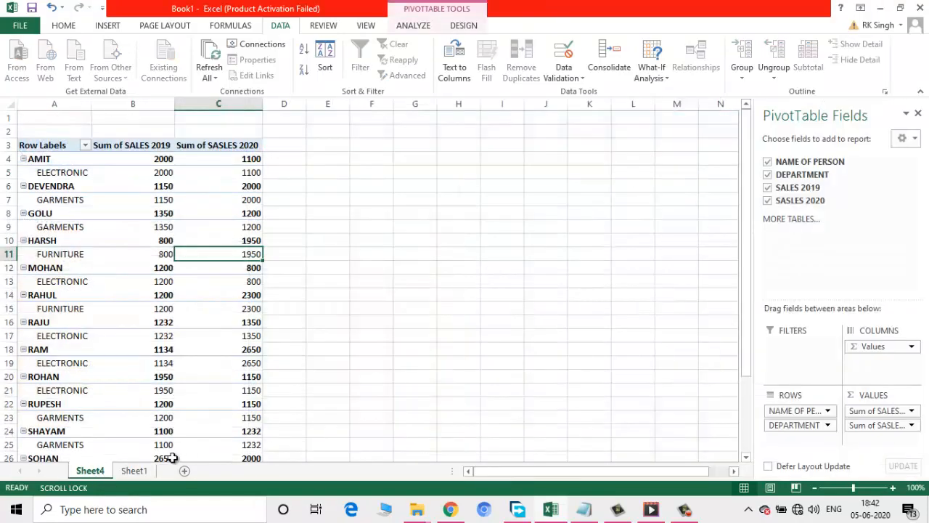
click(133, 470)
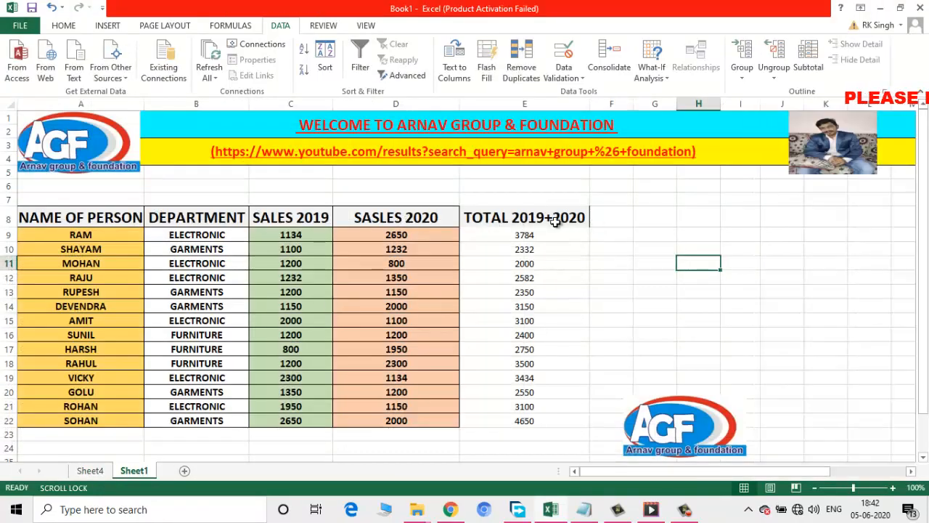
click(92, 472)
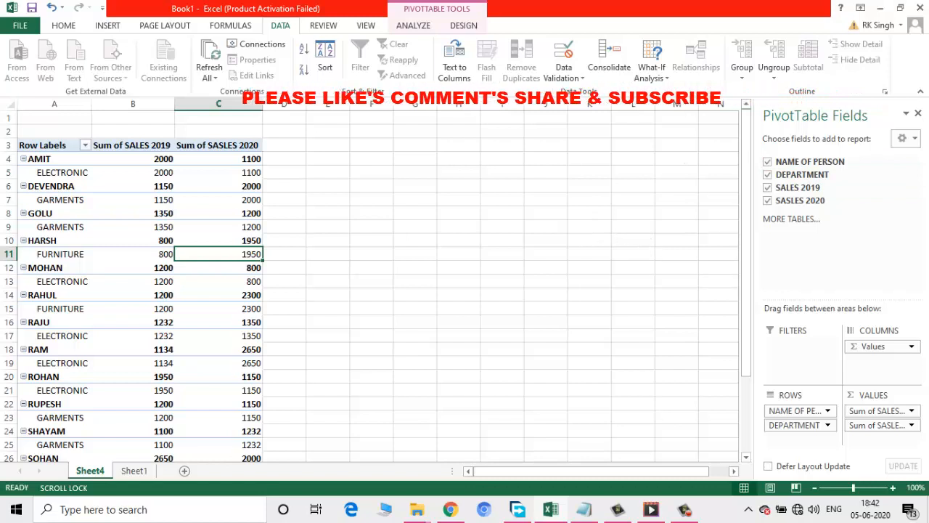
click(356, 185)
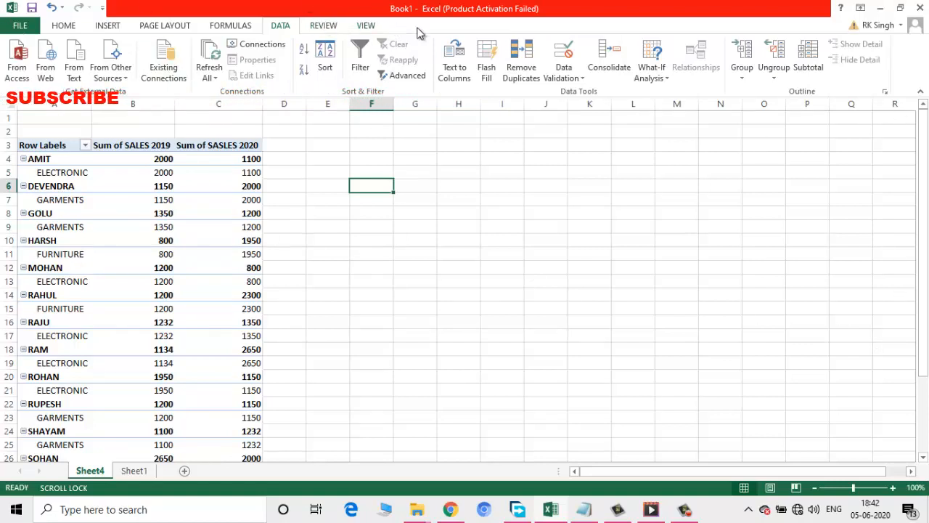
Change the pivot table's data source to the Sheet1 range A8:E22 so it includes the TOTAL 2019+2020 column
click(157, 270)
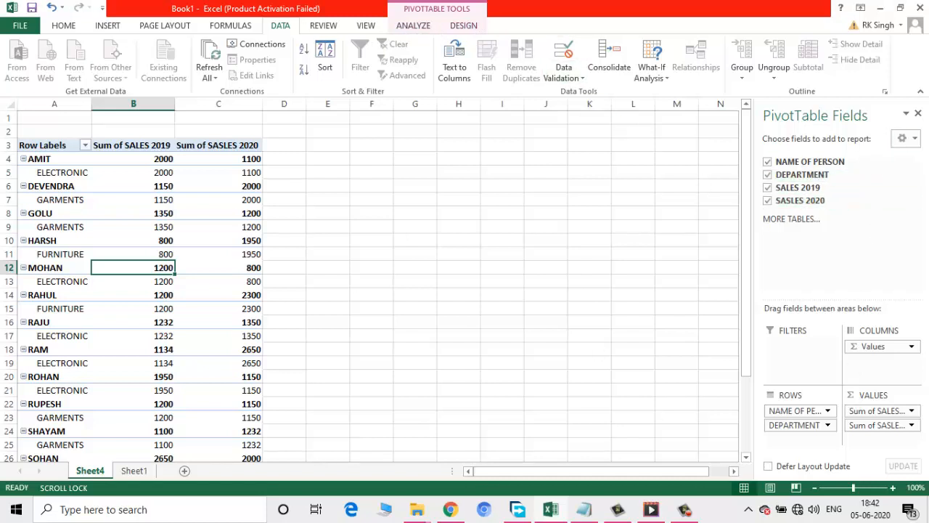
click(413, 26)
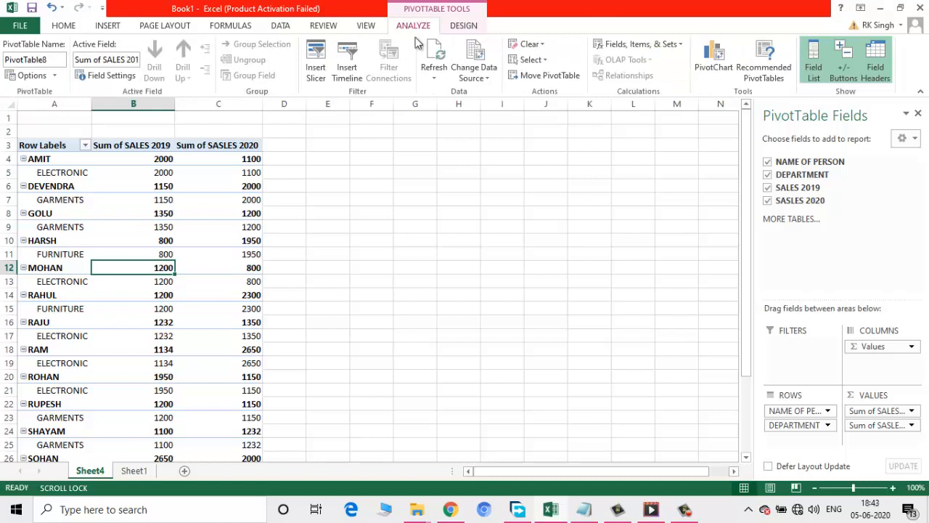
click(485, 80)
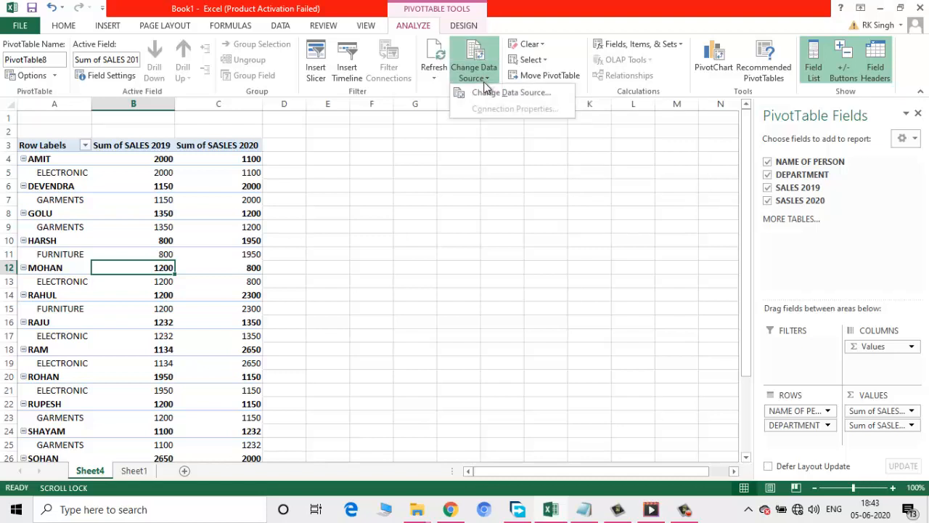
click(485, 93)
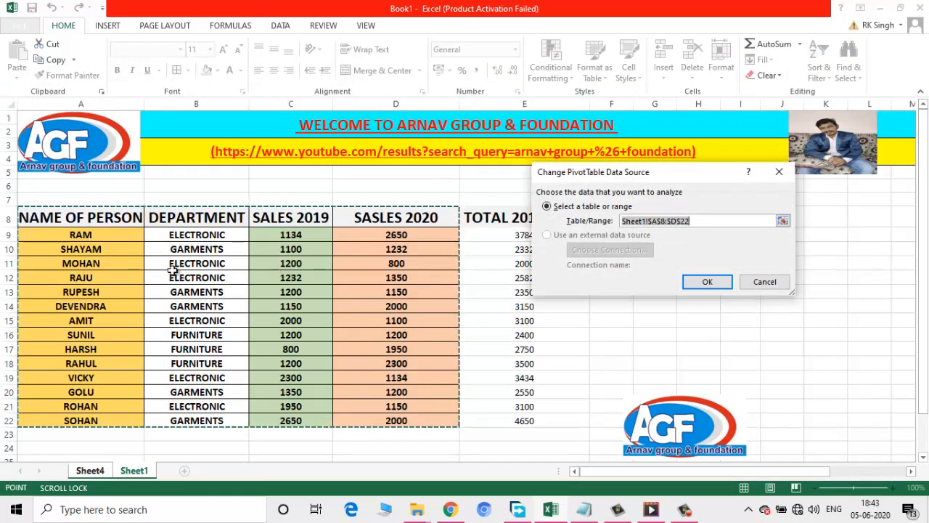
drag(22, 211, 535, 421)
click(712, 283)
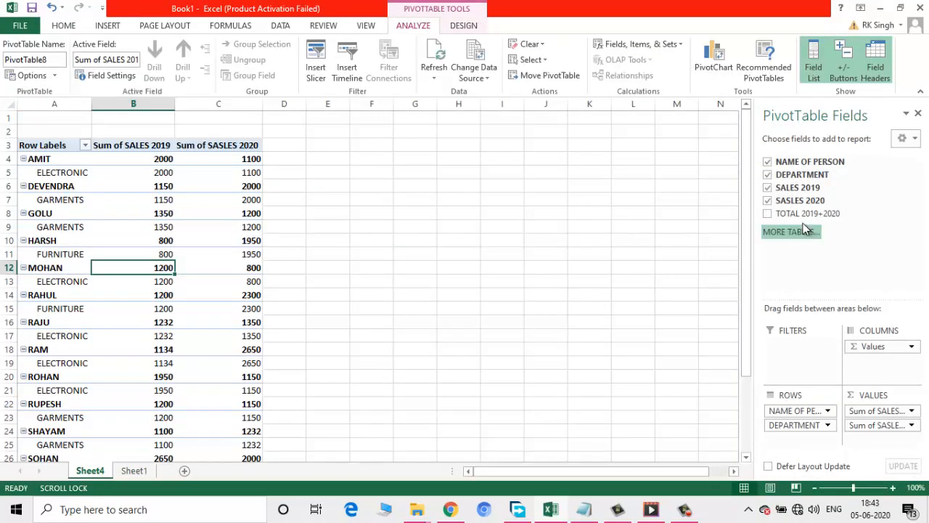
Add the sum of TOTAL 2019+2020 as a pivot table value, look over the column and return to the Sheet1 source table
click(767, 214)
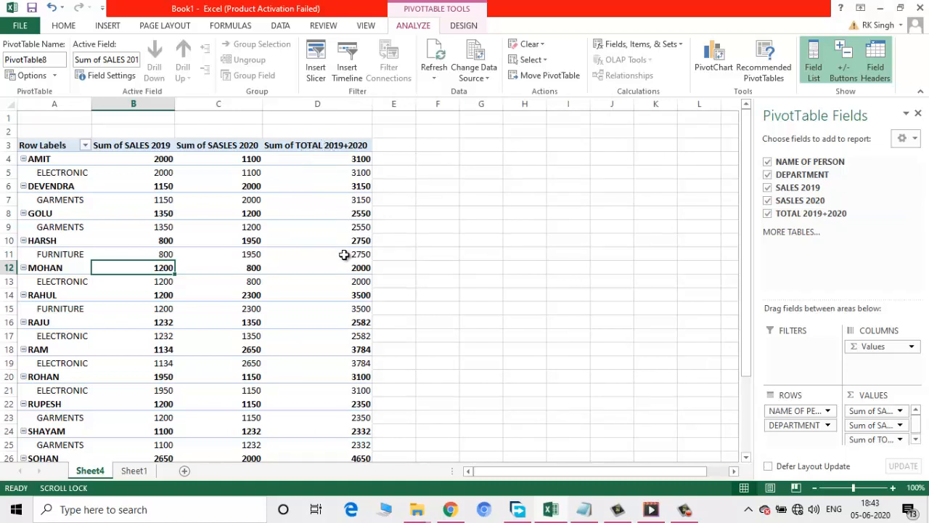
drag(746, 125, 678, 120)
click(135, 472)
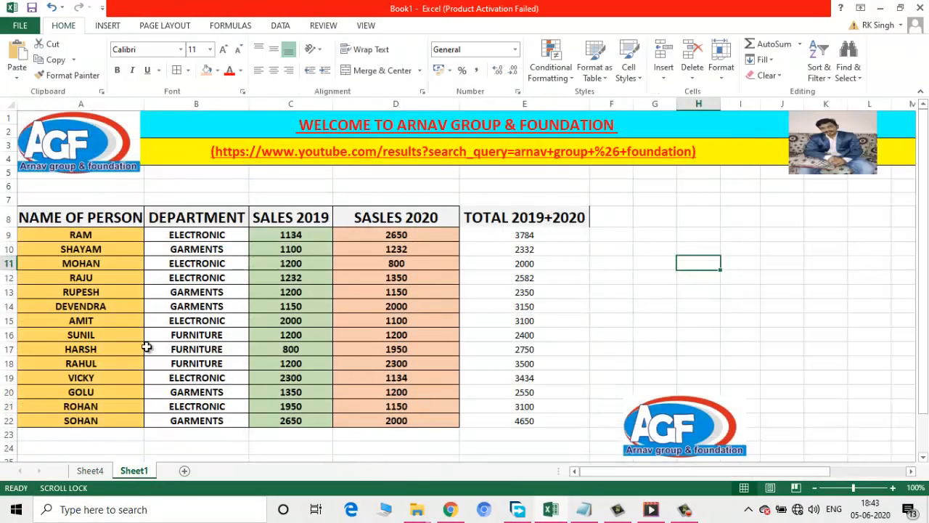
Change the department in cell B15 of the Sheet1 source table to FURNITURE
click(85, 321)
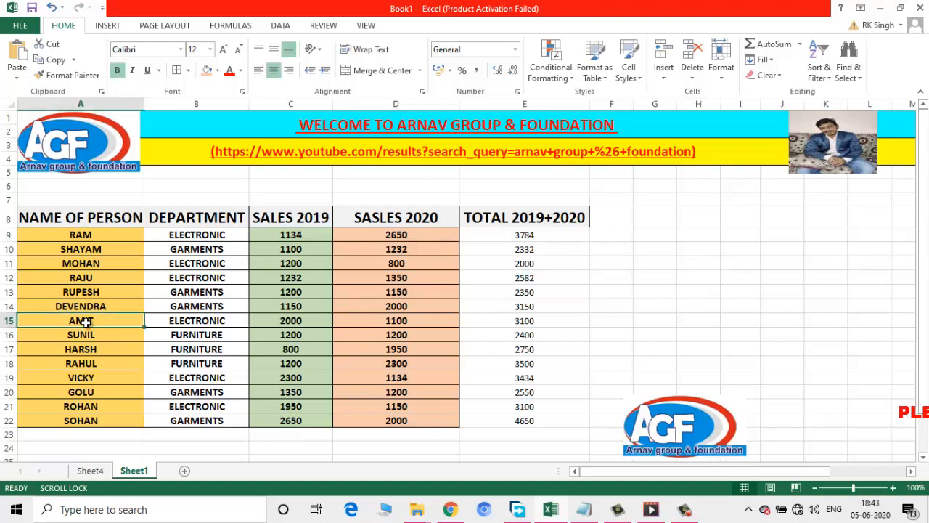
click(190, 323)
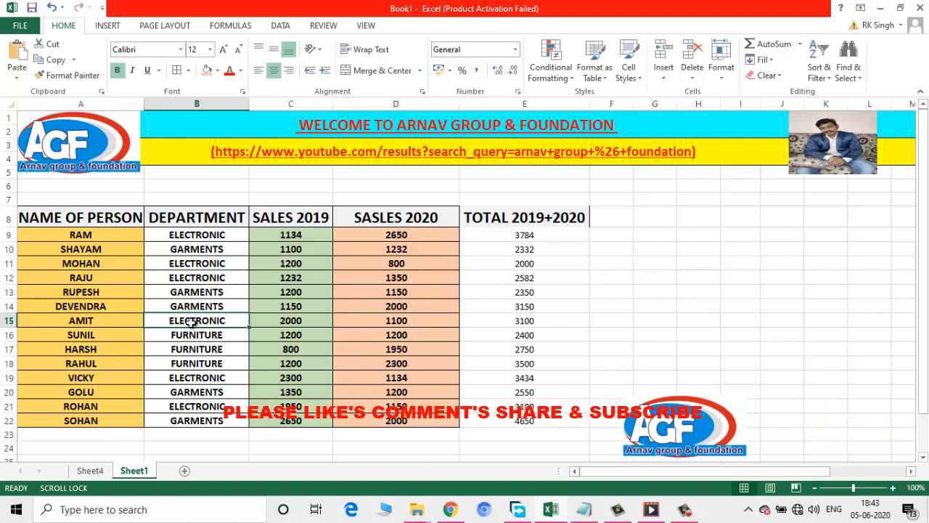
text(FURNITURE)
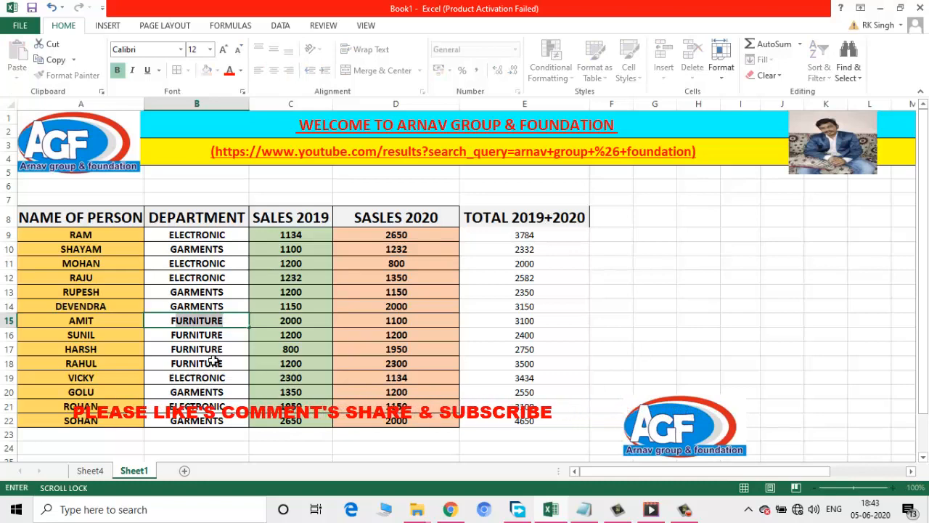
scroll(215, 358, right, 2)
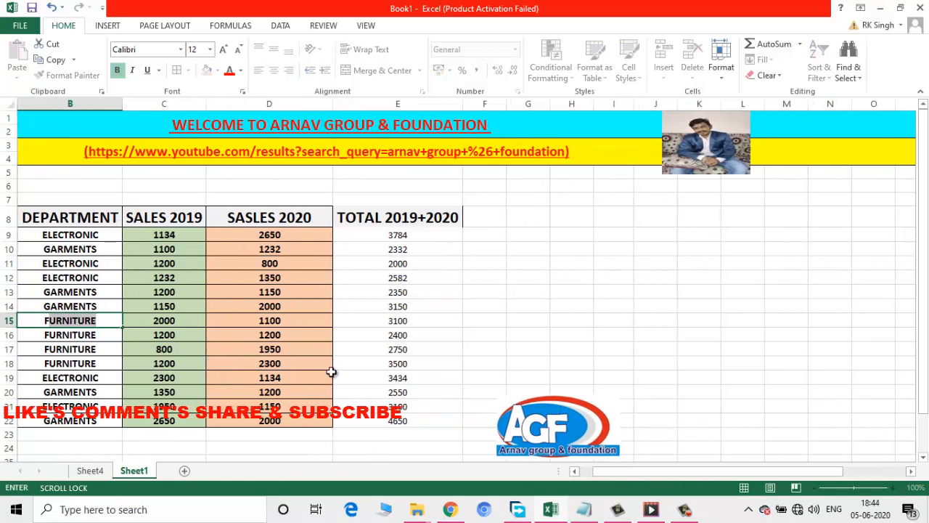
click(369, 372)
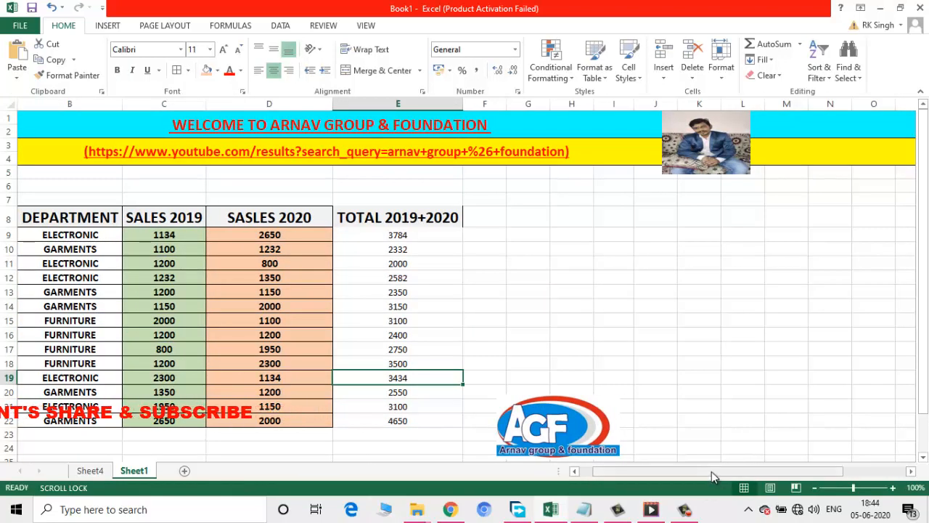
drag(712, 471, 452, 475)
Refresh all data for the Sheet4 pivot table and check the department under its first person
click(90, 470)
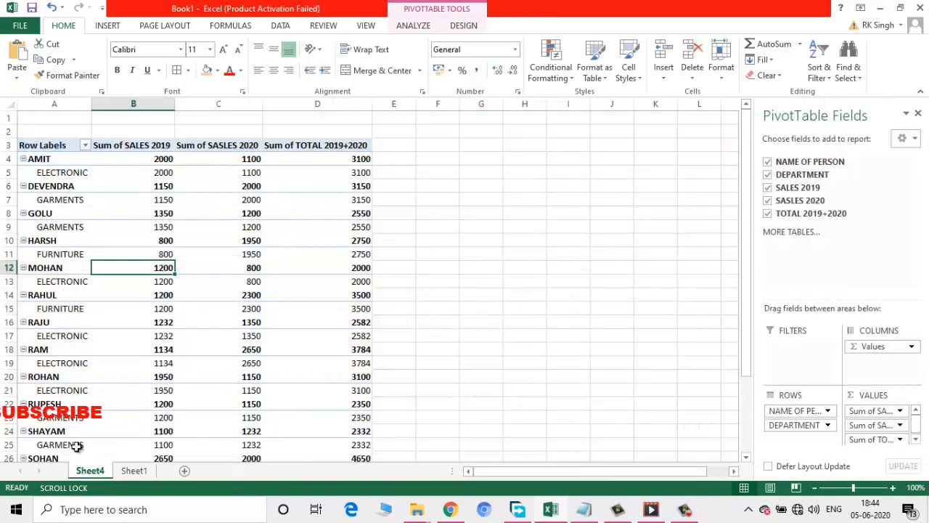
click(49, 159)
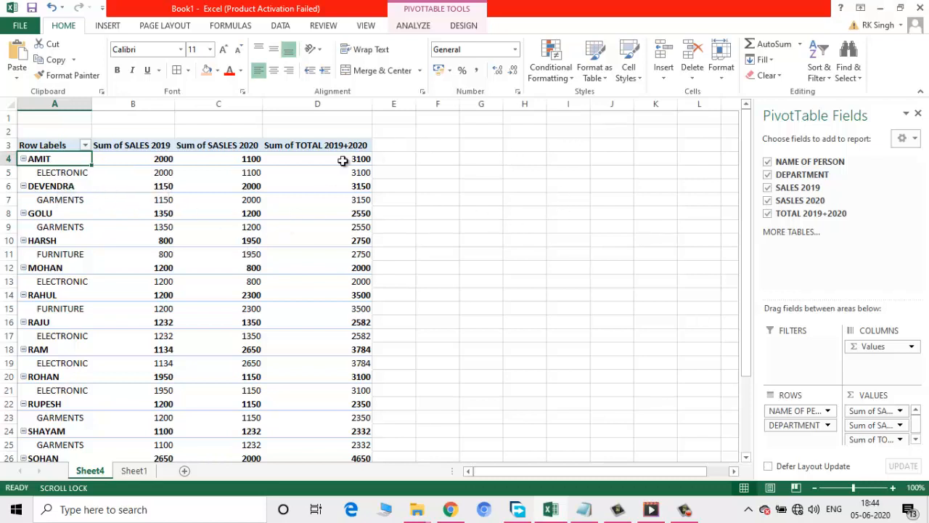
click(411, 27)
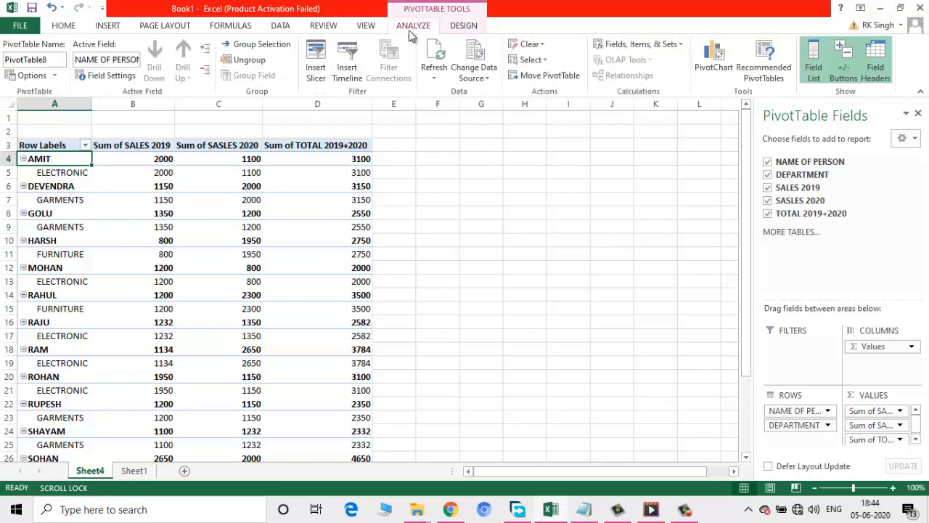
click(434, 80)
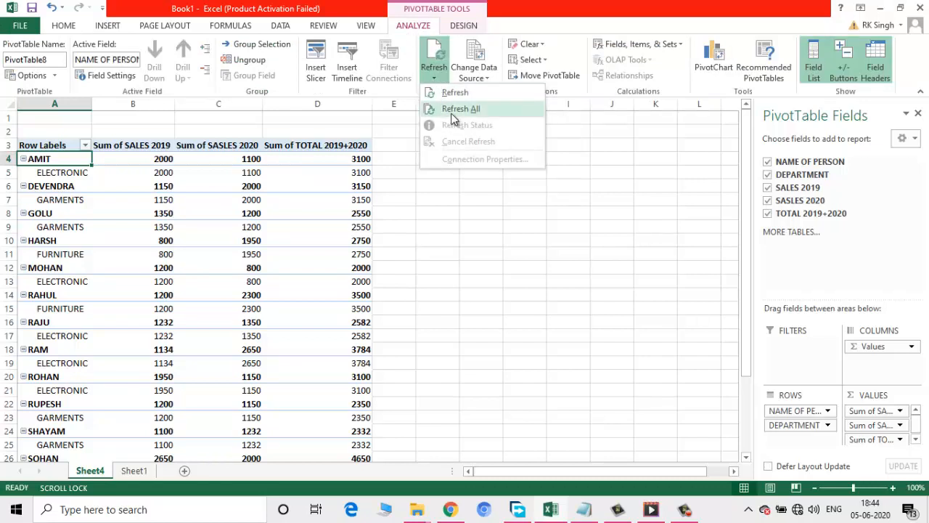
click(452, 110)
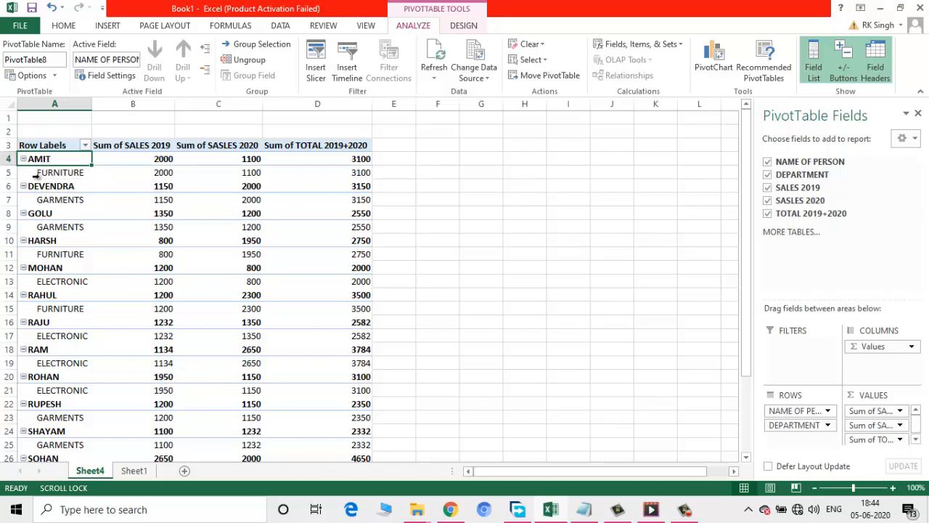
click(69, 173)
click(514, 197)
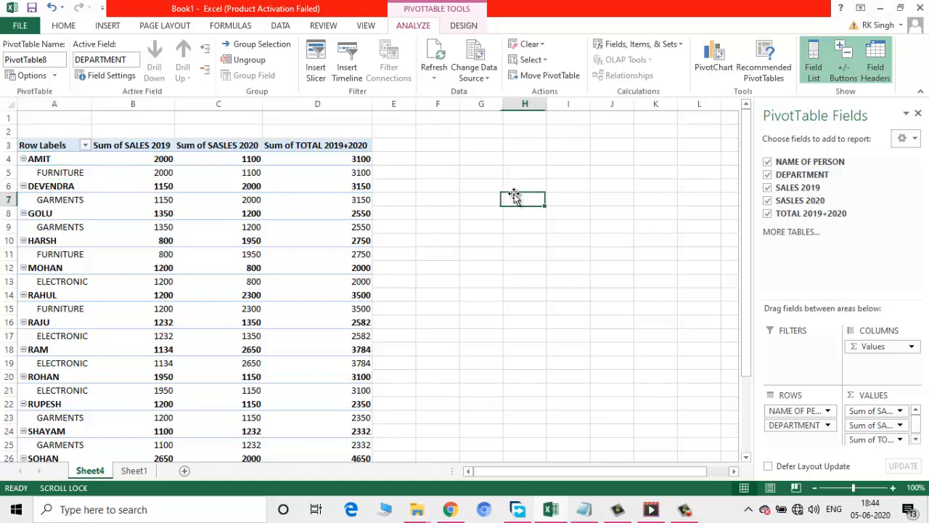
Clear all fields from the Sheet4 pivot table
click(168, 196)
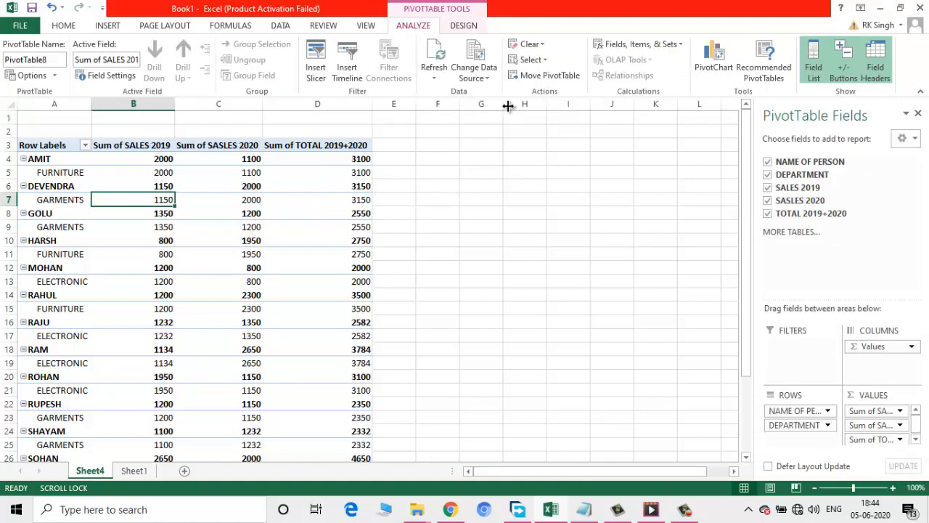
click(538, 46)
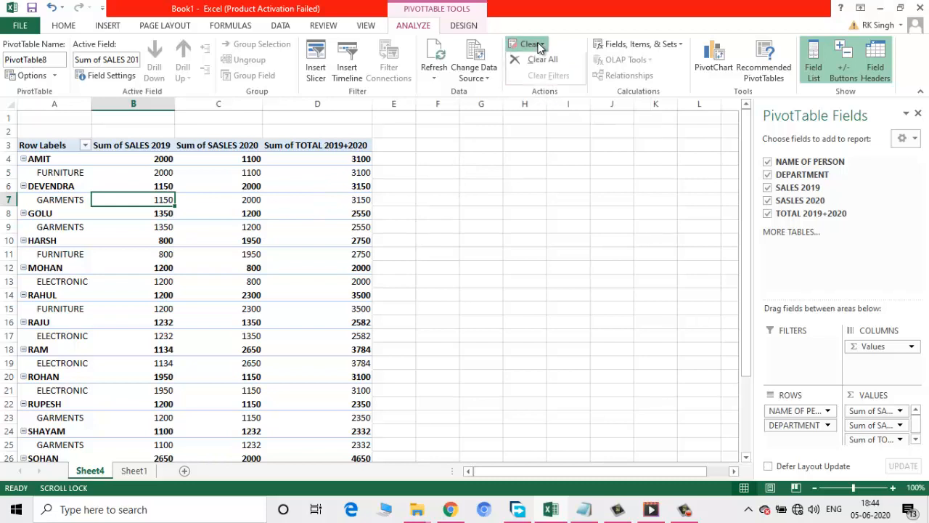
click(538, 59)
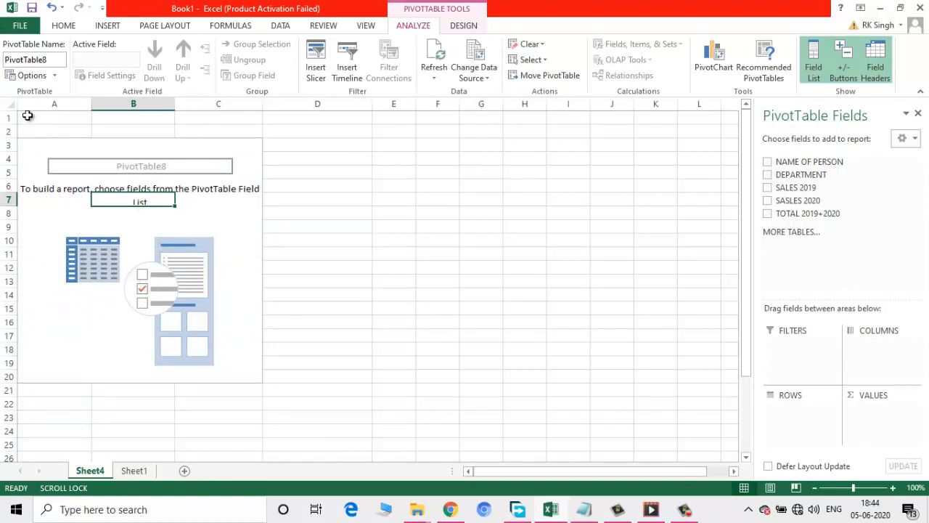
Clear everything from the range A1:C20 on Sheet4 to remove the empty pivot table, and return to Sheet1
drag(28, 131, 210, 294)
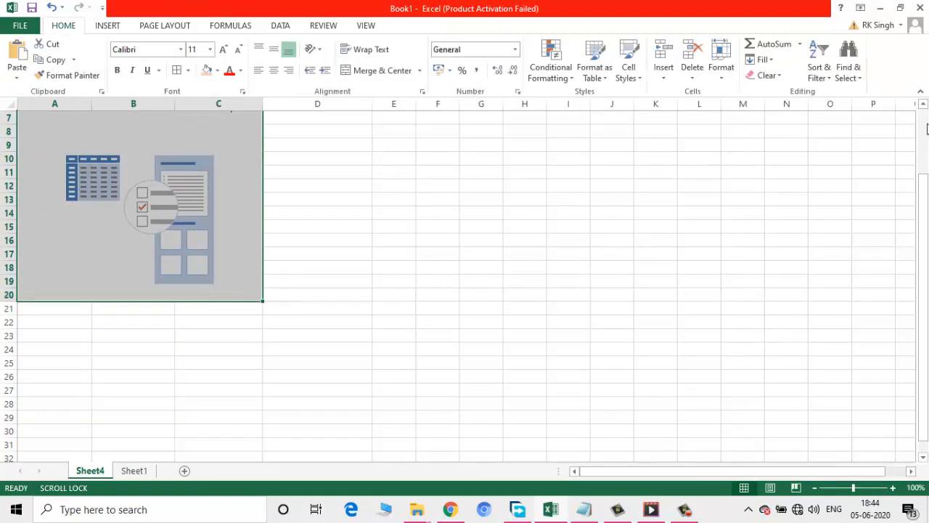
drag(924, 185, 924, 118)
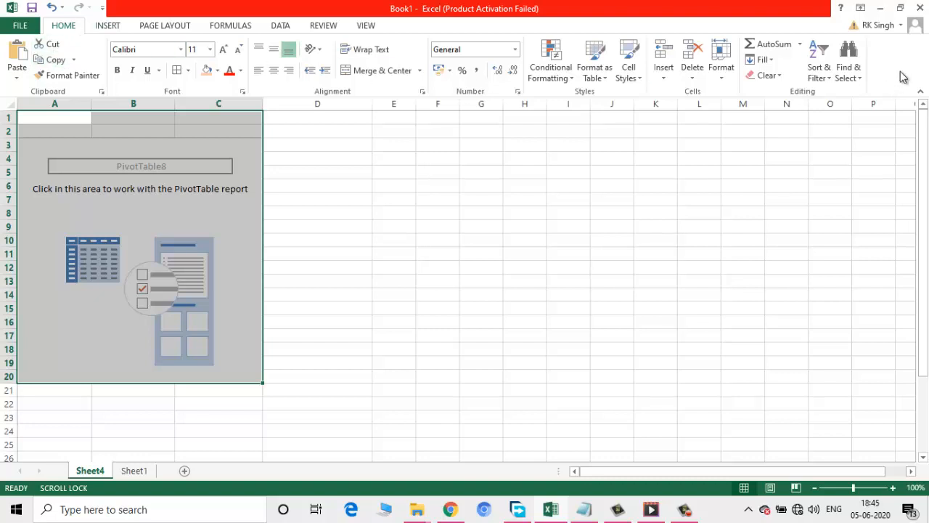
click(776, 77)
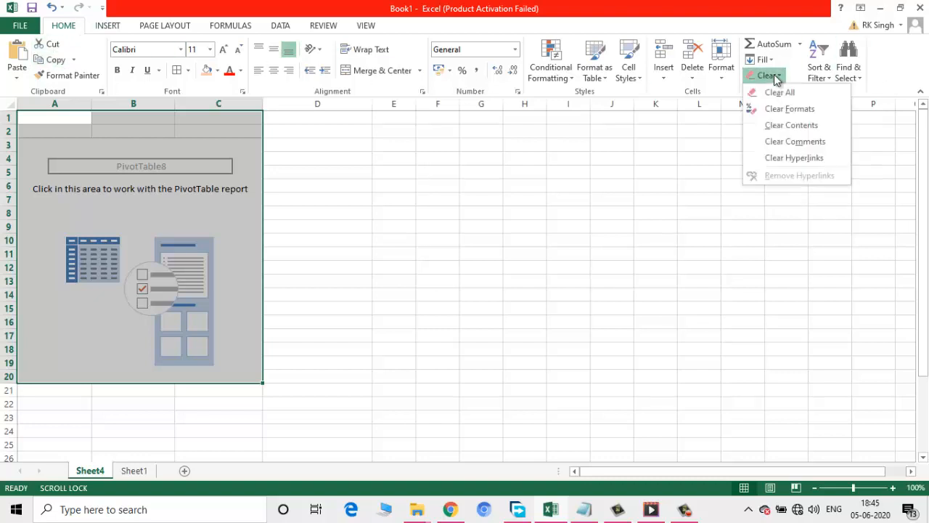
click(775, 91)
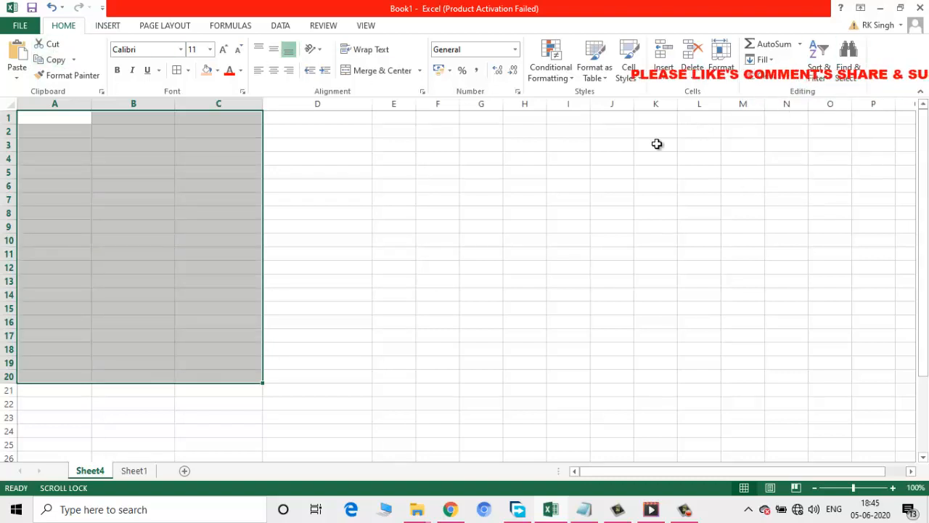
click(286, 199)
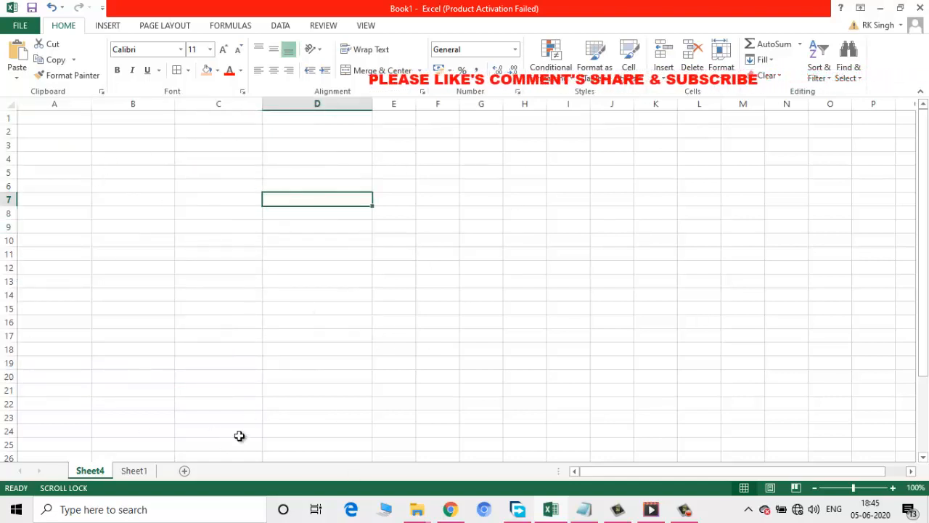
click(137, 473)
mouse_move(584, 509)
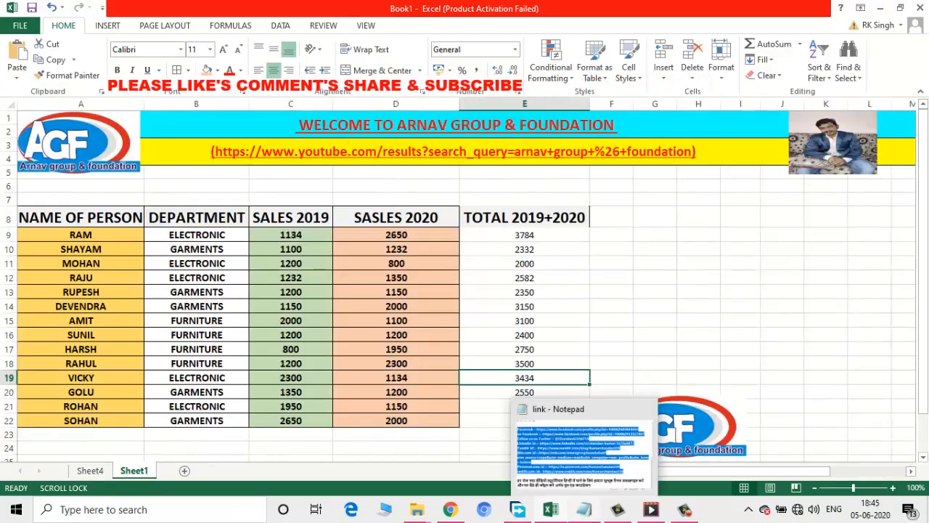